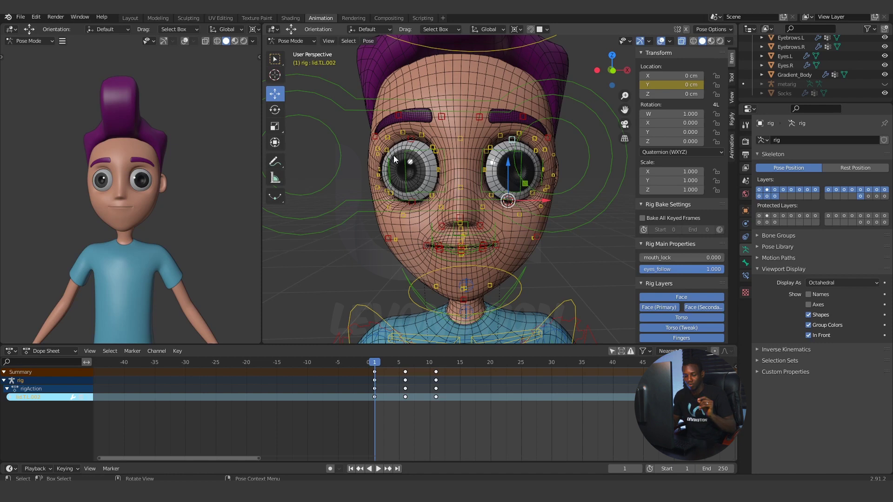
Step: Zoom in on the character's face and go to frame 6 to see the half-closed lid
{"action": "scroll", "coordinate": [479, 175], "scroll_direction": "up", "scroll_amount": 3}
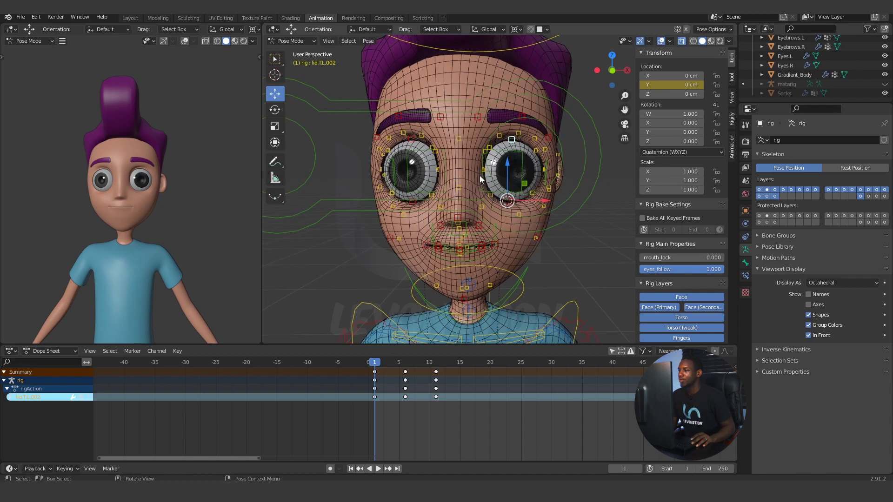
{"action": "middle_click_drag", "start_coordinate": [479, 175], "coordinate": [485, 133], "text": "shift"}
{"action": "scroll", "coordinate": [492, 142], "scroll_direction": "up", "scroll_amount": 2}
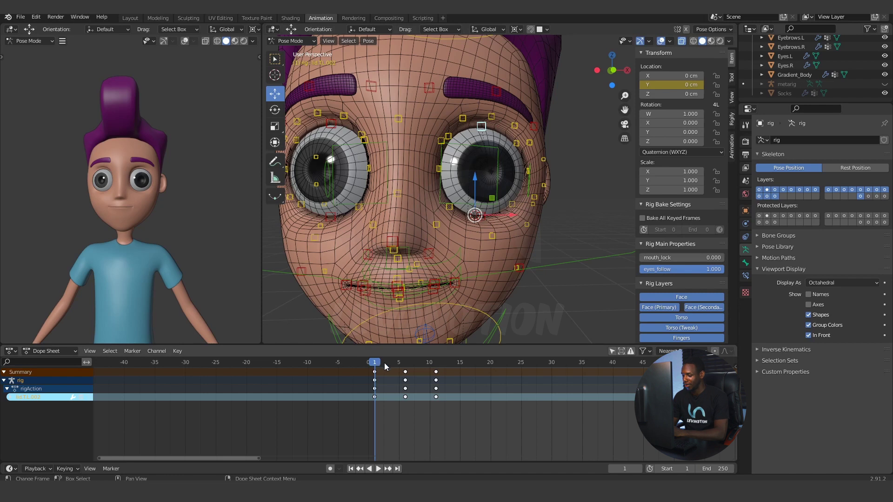
{"action": "left_click", "coordinate": [405, 362]}
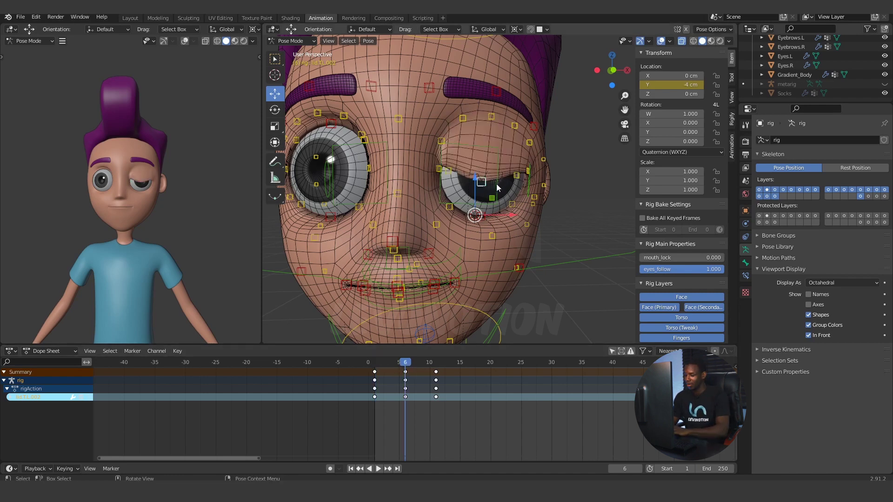
Step: Step through the eyelid keyframes 11, 1, 6 and back to 11, ending at -7 cm
{"action": "key", "text": "Up"}
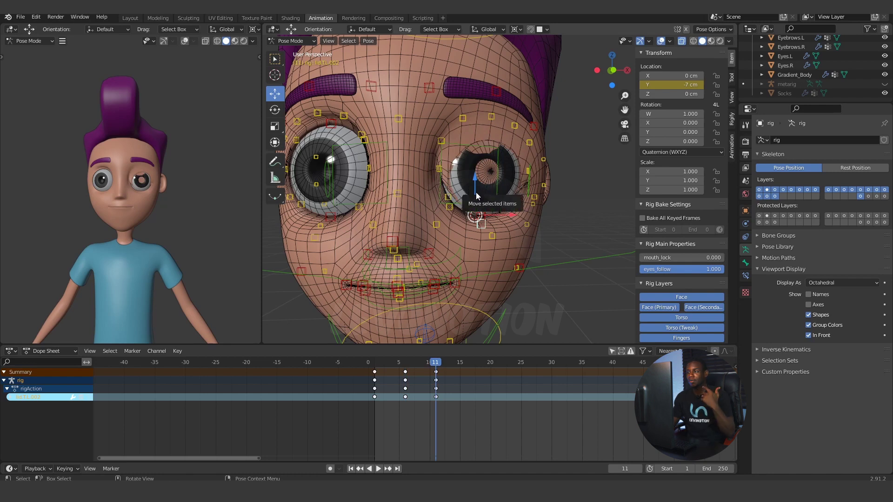
{"action": "middle_click_drag", "start_coordinate": [507, 225], "coordinate": [480, 215]}
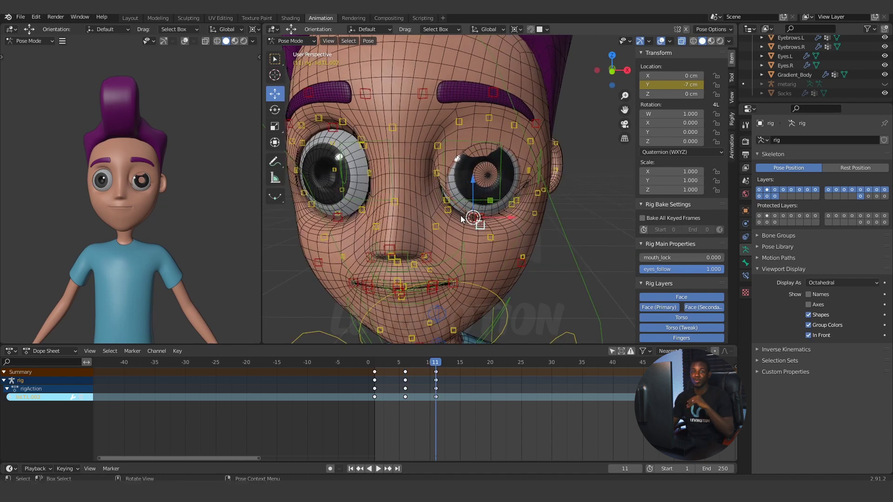
{"action": "key", "text": "Down"}
{"action": "key", "text": "Down"}
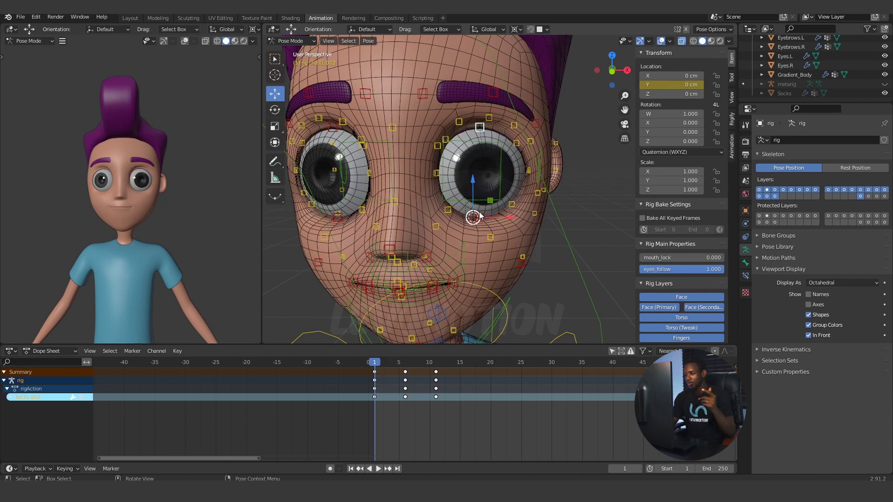
{"action": "key", "text": "Up"}
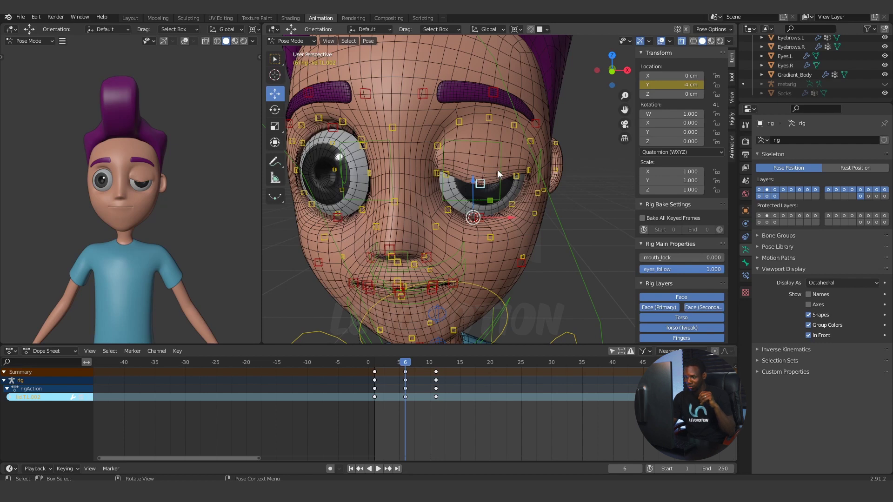
{"action": "key", "text": "Up"}
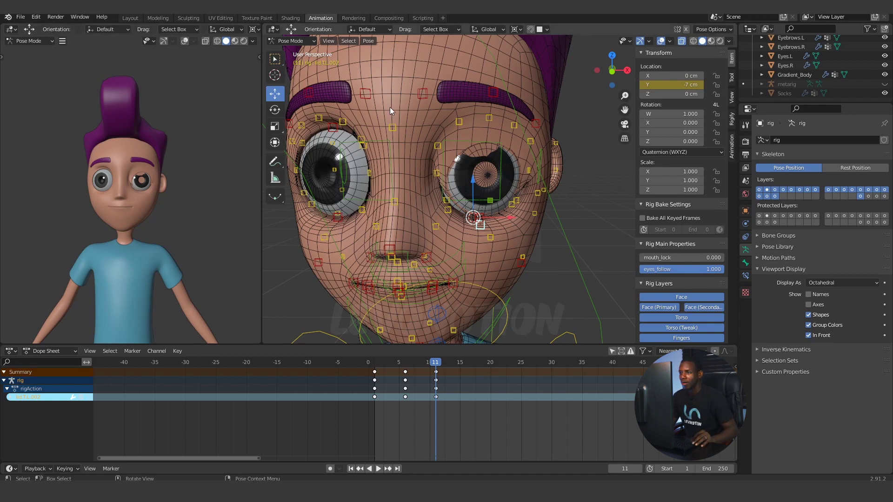
Step: Select Gradient_Body, make Key 1 the active shape key and raise it to 1.000
{"action": "left_click", "coordinate": [125, 149]}
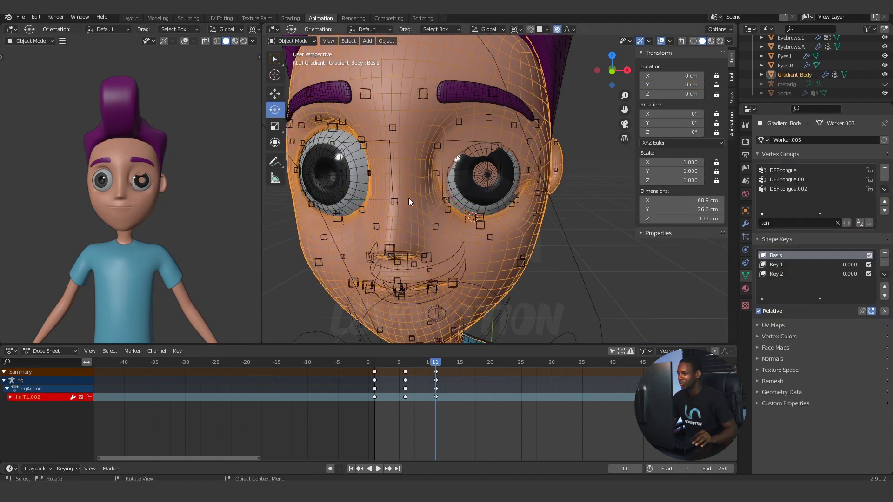
{"action": "scroll", "coordinate": [409, 197], "scroll_direction": "up", "scroll_amount": 2}
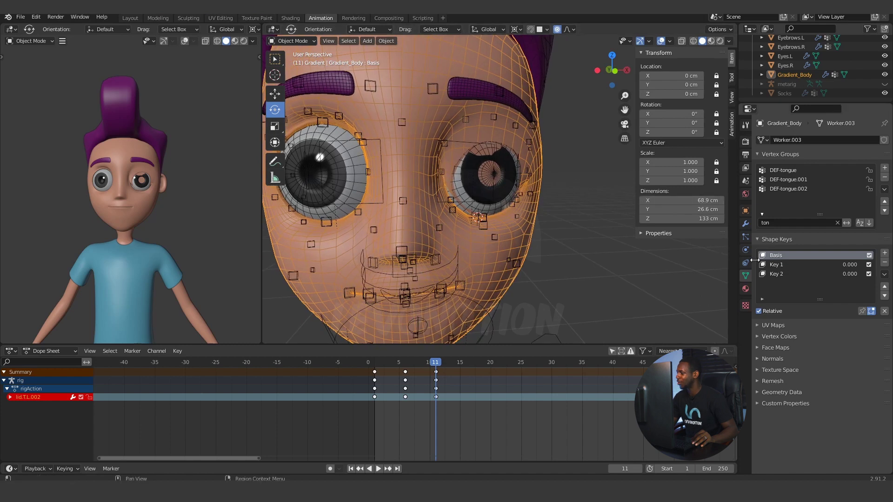
{"action": "left_click", "coordinate": [780, 265]}
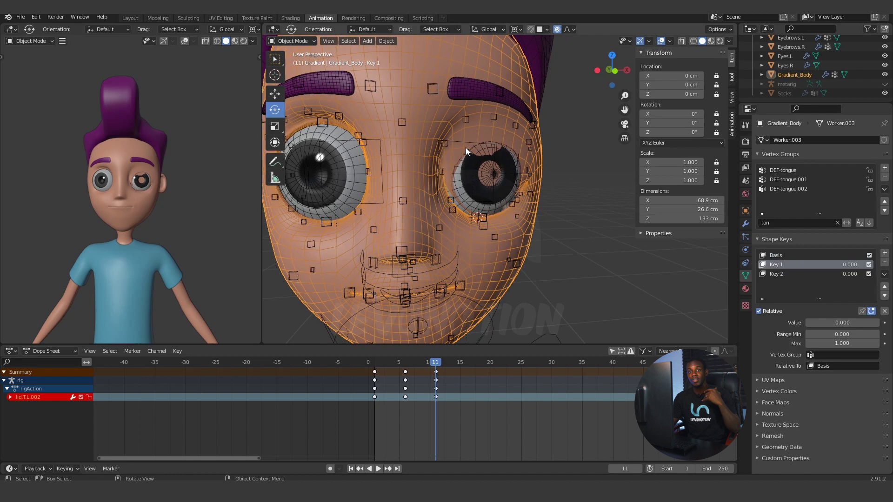
{"action": "middle_click_drag", "start_coordinate": [465, 147], "coordinate": [562, 238]}
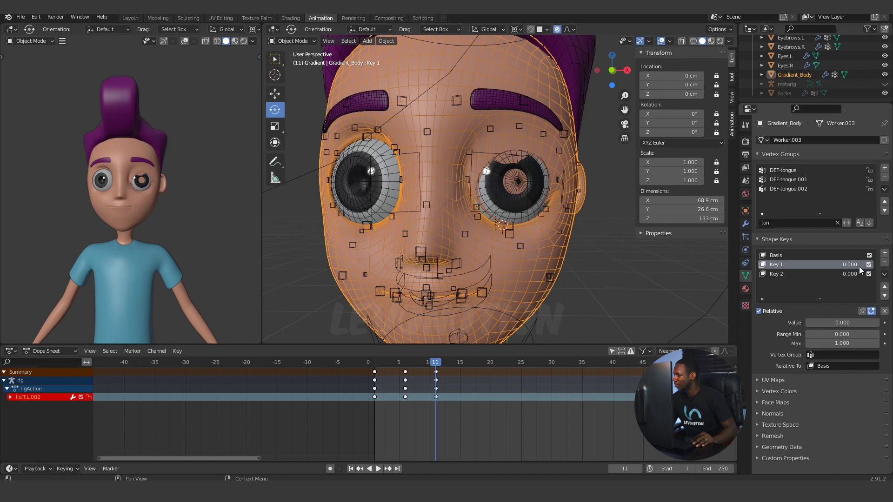
{"action": "left_click_drag", "start_coordinate": [853, 268], "coordinate": [883, 267]}
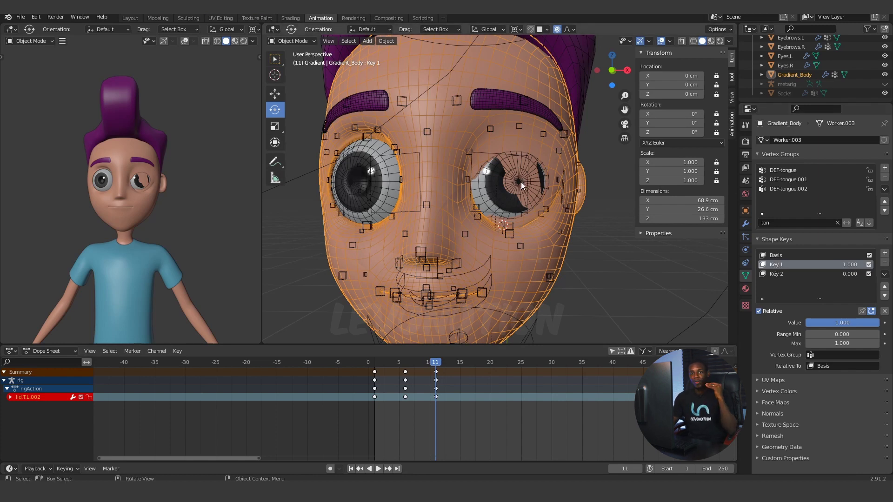
Step: At frame 6, mute and re-enable Key 1 to compare the closed and open eye
{"action": "left_click", "coordinate": [406, 362]}
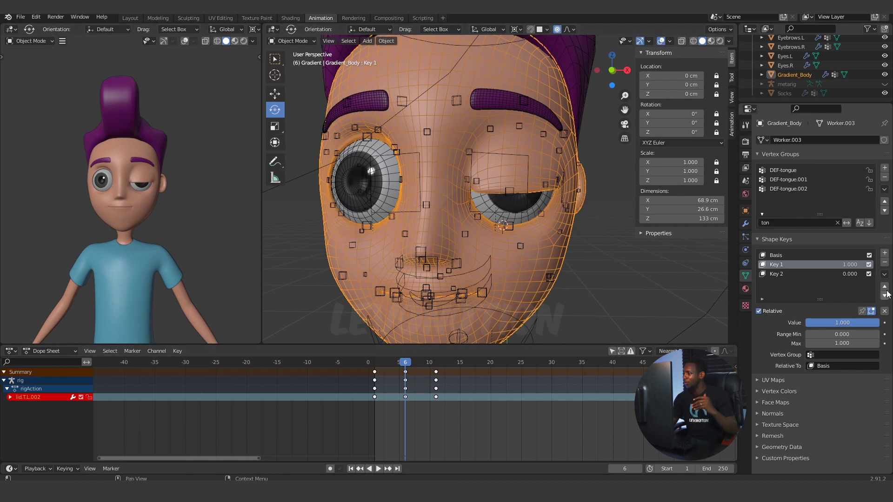
{"action": "left_click", "coordinate": [869, 265]}
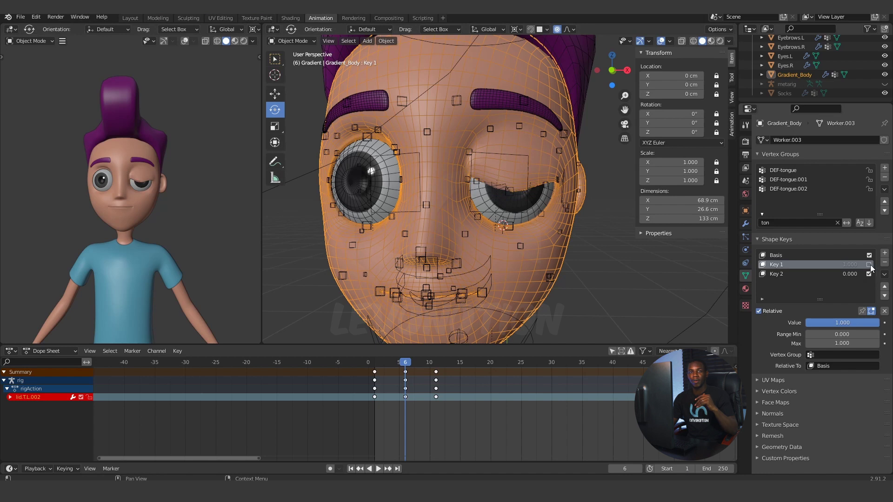
{"action": "left_click", "coordinate": [869, 265]}
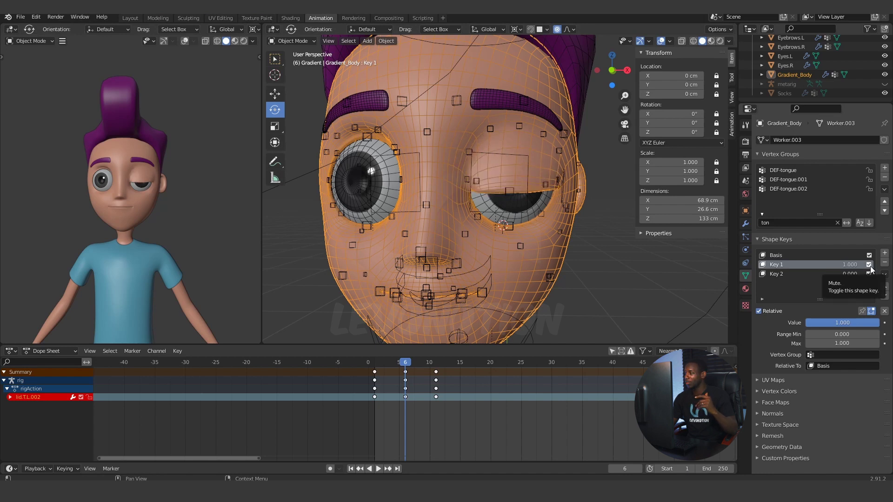
Step: At frame 11, make Key 2 active and raise its value to 1.000
{"action": "left_click", "coordinate": [437, 364]}
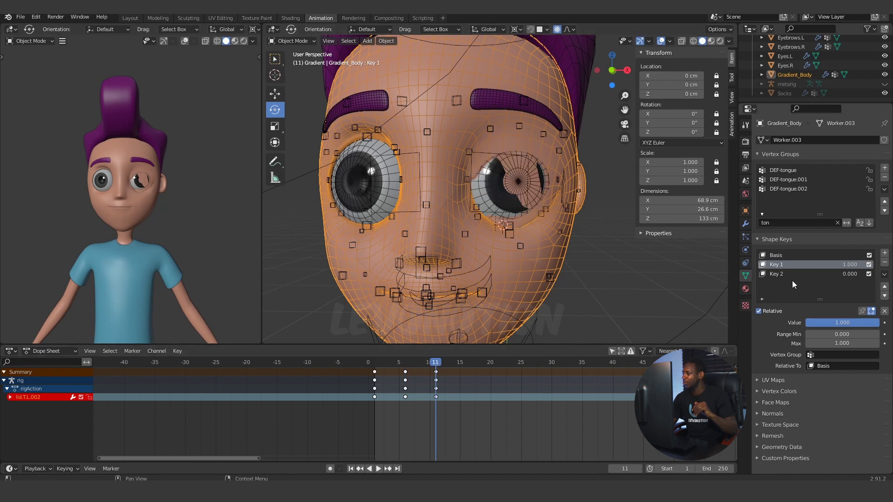
{"action": "left_click", "coordinate": [781, 275]}
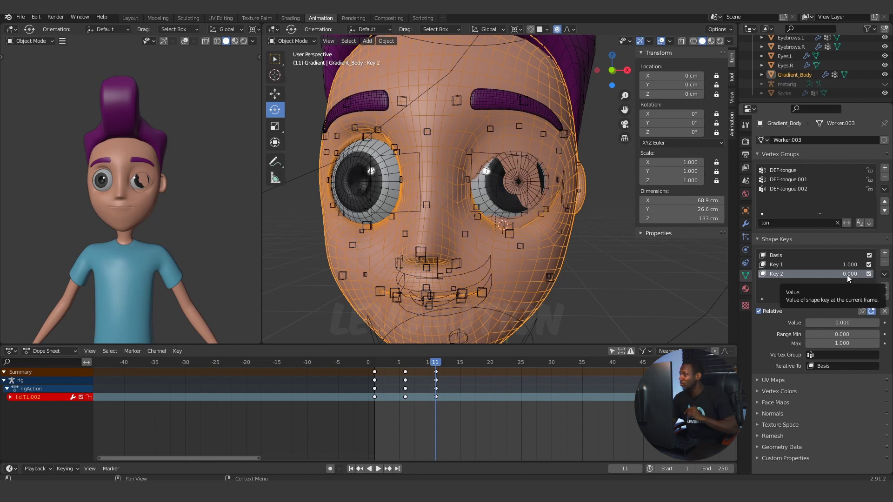
{"action": "left_click_drag", "start_coordinate": [847, 275], "coordinate": [877, 275]}
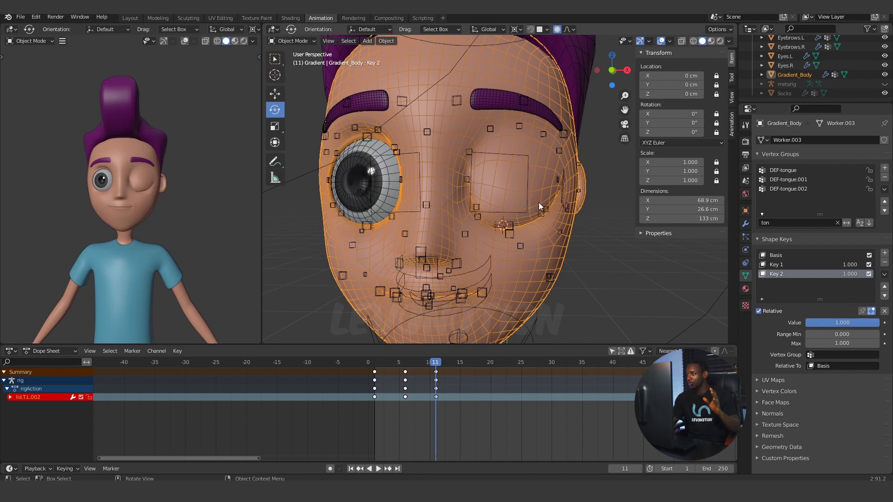
Step: Test Key 2 at 0, restore it to 1.000, then reselect Key 1 at frame 6
{"action": "left_click_drag", "start_coordinate": [855, 275], "coordinate": [824, 275]}
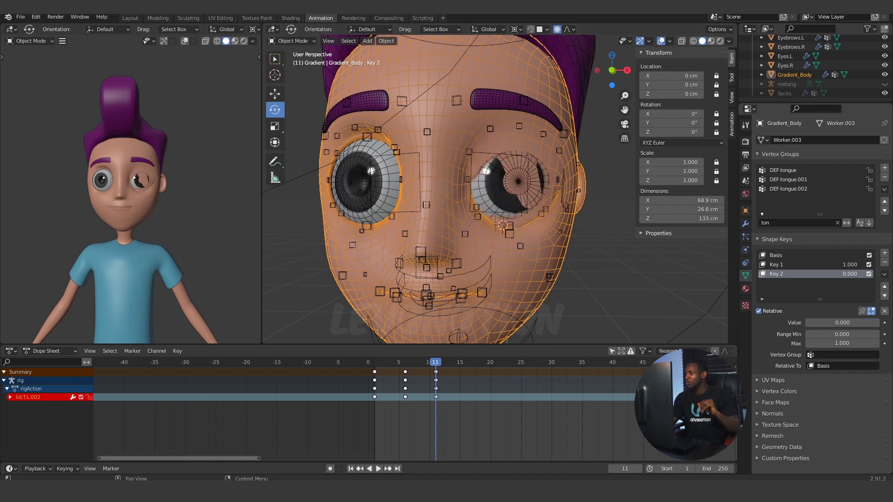
{"action": "key", "text": "ctrl+z"}
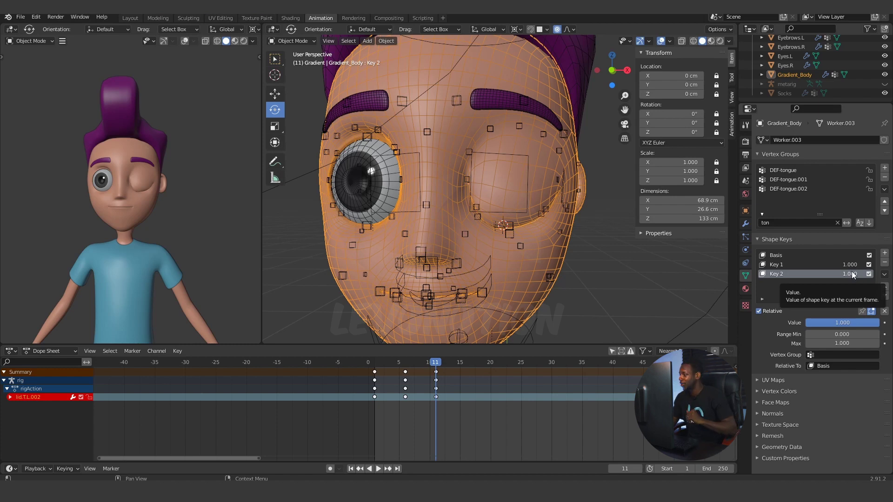
{"action": "left_click", "coordinate": [780, 265]}
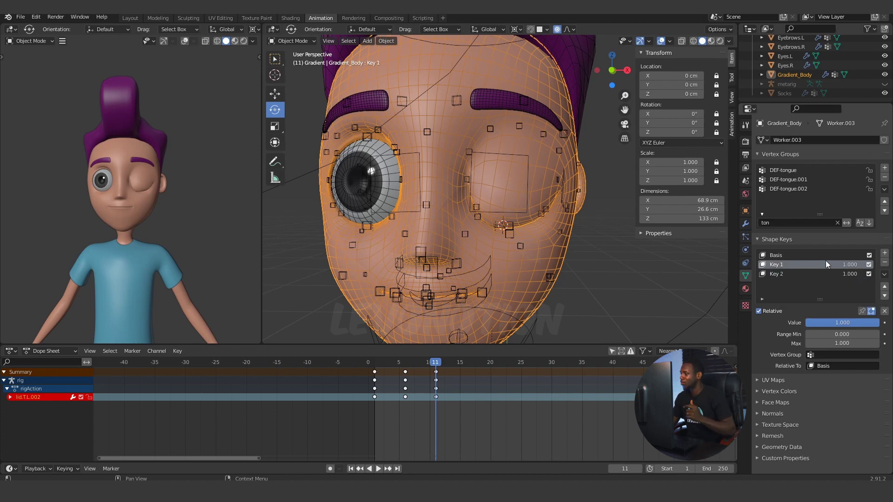
{"action": "left_click", "coordinate": [405, 362]}
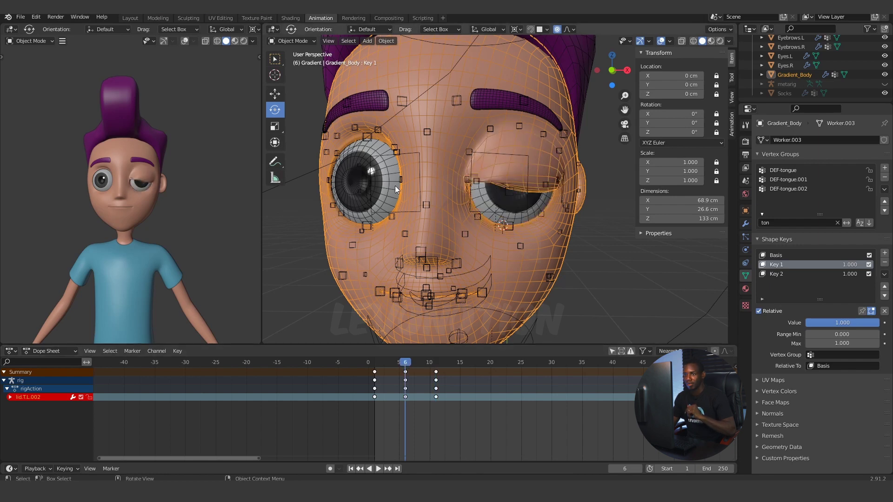
Step: Add a driver to Key 1's value and set its expression to var
{"action": "right_click", "coordinate": [849, 265]}
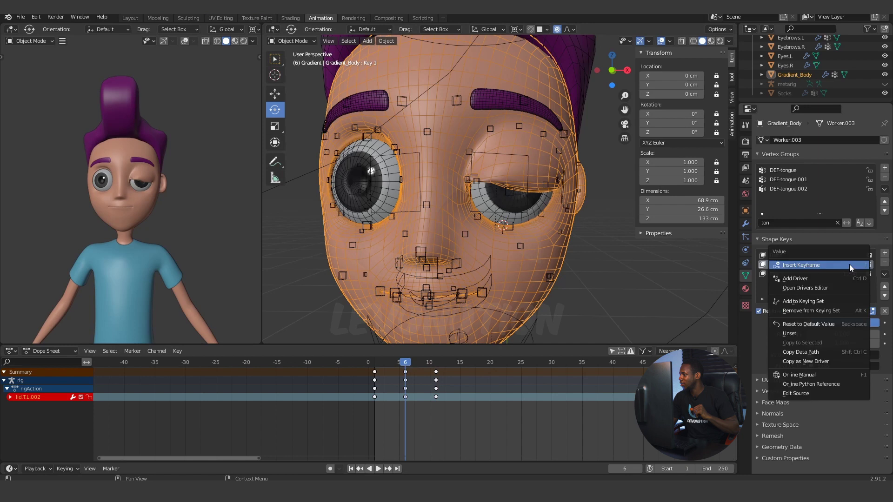
{"action": "left_click", "coordinate": [811, 278]}
{"action": "left_click_drag", "start_coordinate": [772, 217], "coordinate": [576, 113]}
{"action": "left_click", "coordinate": [589, 201]}
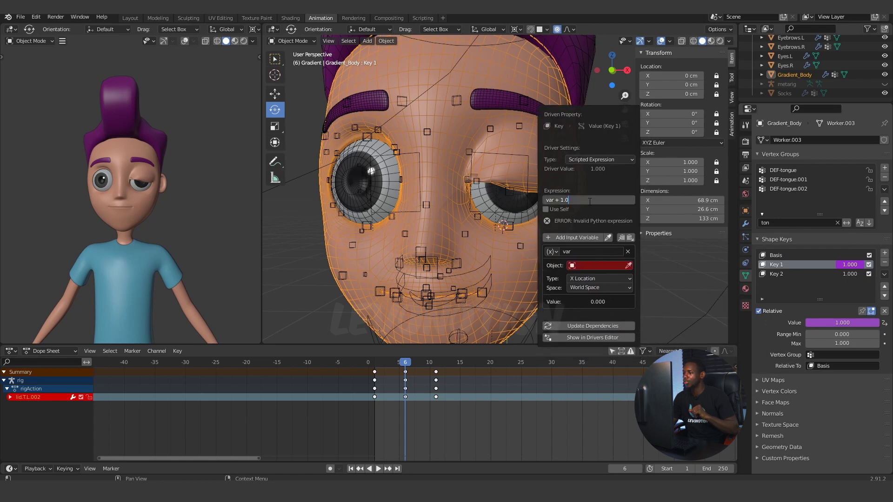
{"action": "key", "text": "BackSpace"}
{"action": "key", "text": "BackSpace"}
{"action": "key", "text": "BackSpace"}
{"action": "key", "text": "BackSpace"}
{"action": "key", "text": "BackSpace"}
{"action": "key", "text": "BackSpace"}
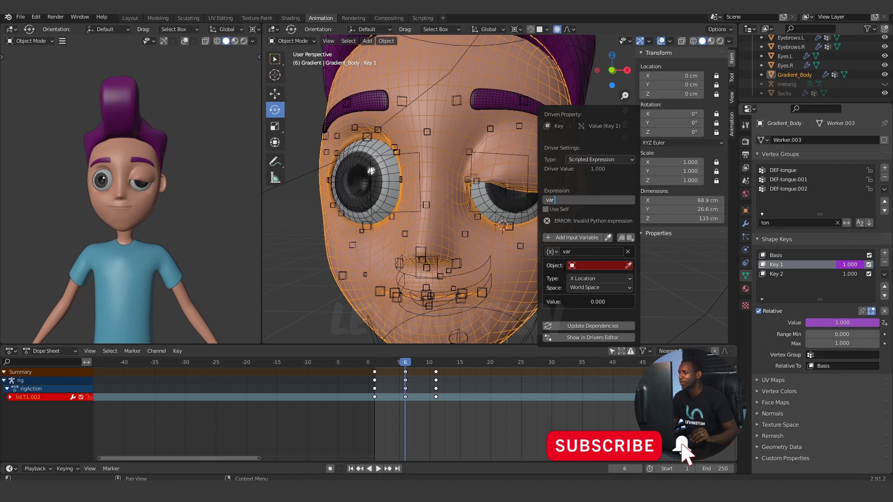
{"action": "key", "text": "Return"}
Step: Point the driver variable at the rig object and its lid.T.L.002 bone
{"action": "left_click", "coordinate": [582, 266]}
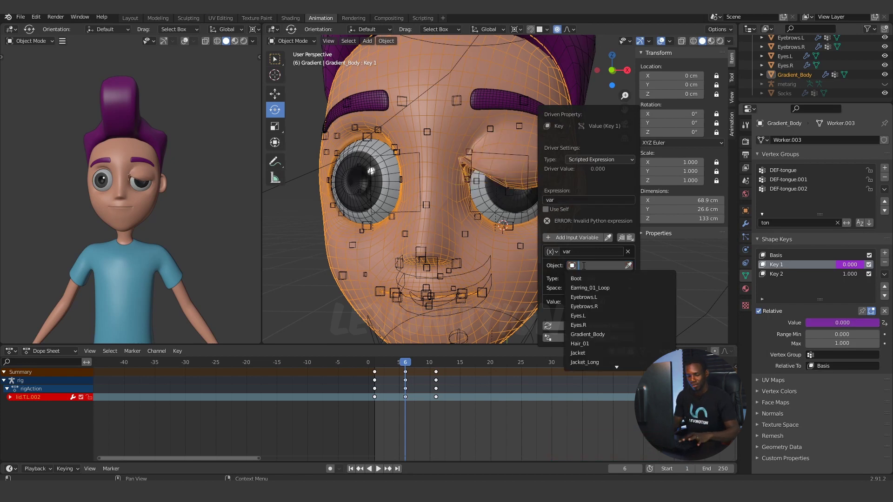
{"action": "type", "text": "rig"}
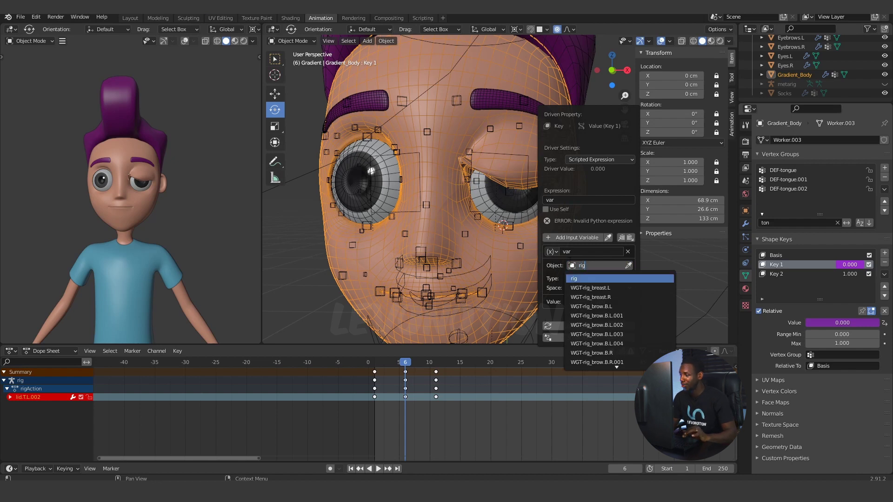
{"action": "left_click", "coordinate": [581, 280]}
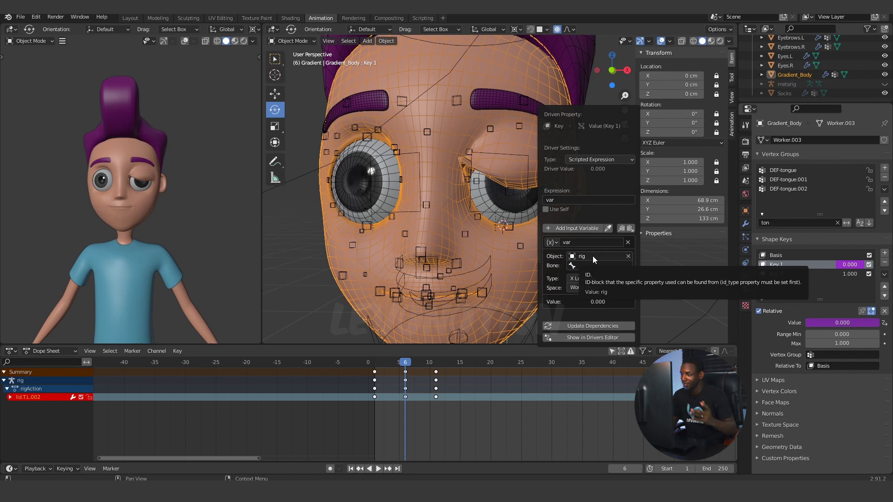
{"action": "left_click", "coordinate": [611, 266]}
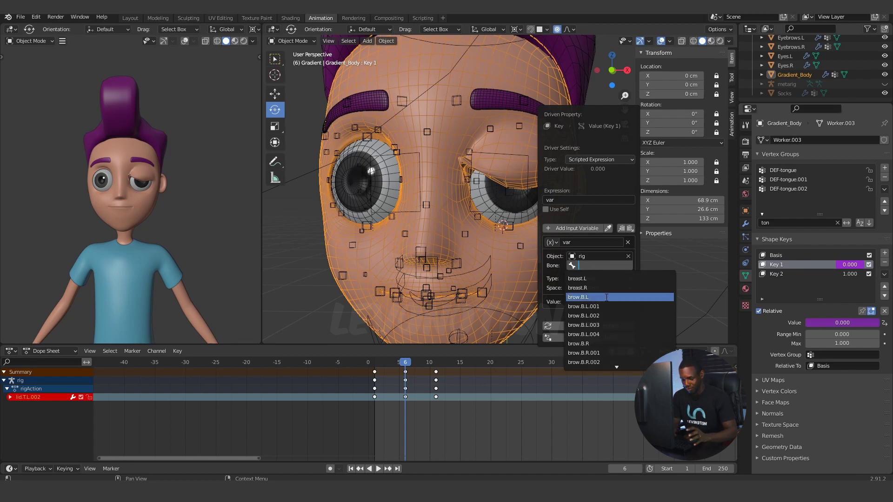
{"action": "type", "text": "lid."}
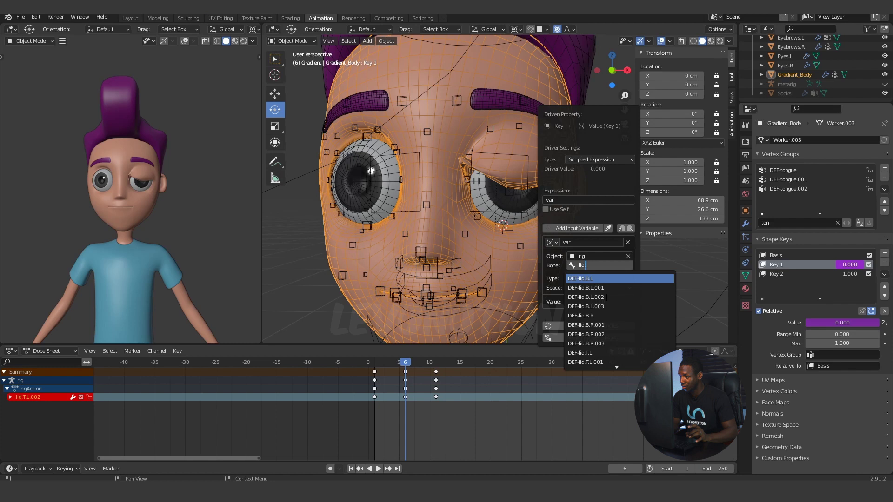
{"action": "scroll", "coordinate": [609, 348], "scroll_direction": "down", "scroll_amount": 2}
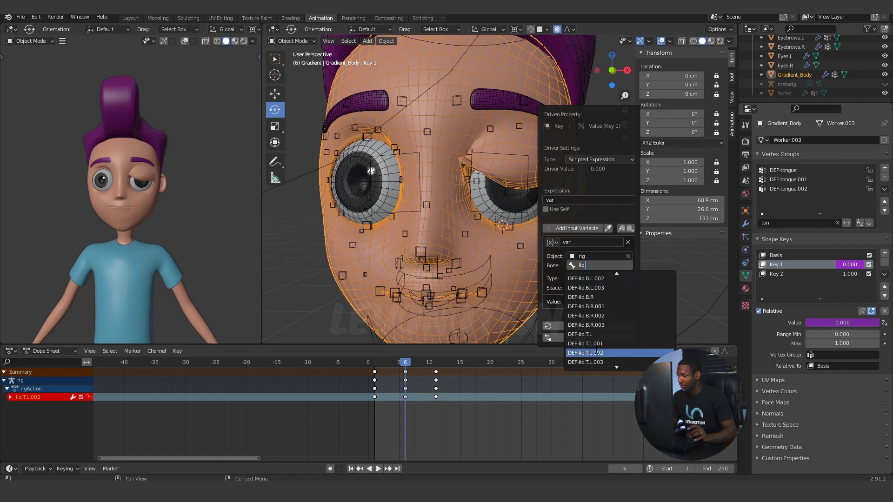
{"action": "left_click", "coordinate": [608, 352]}
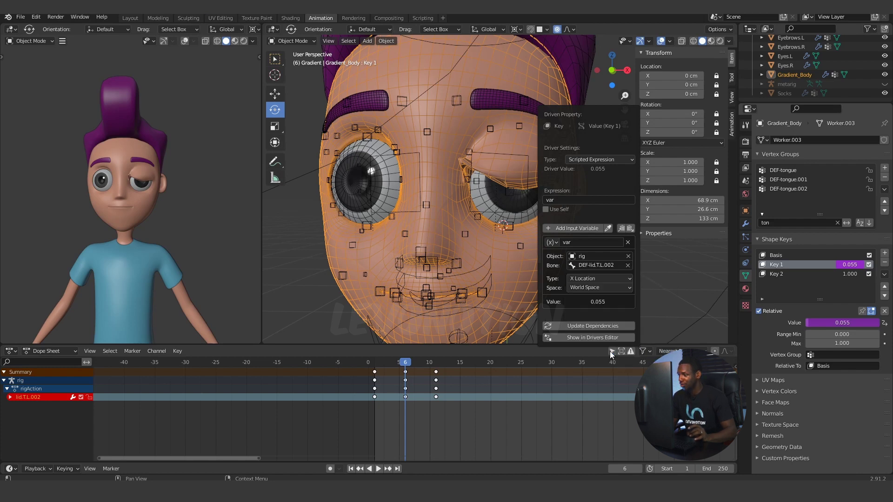
{"action": "left_click", "coordinate": [628, 265]}
{"action": "left_click", "coordinate": [600, 266]}
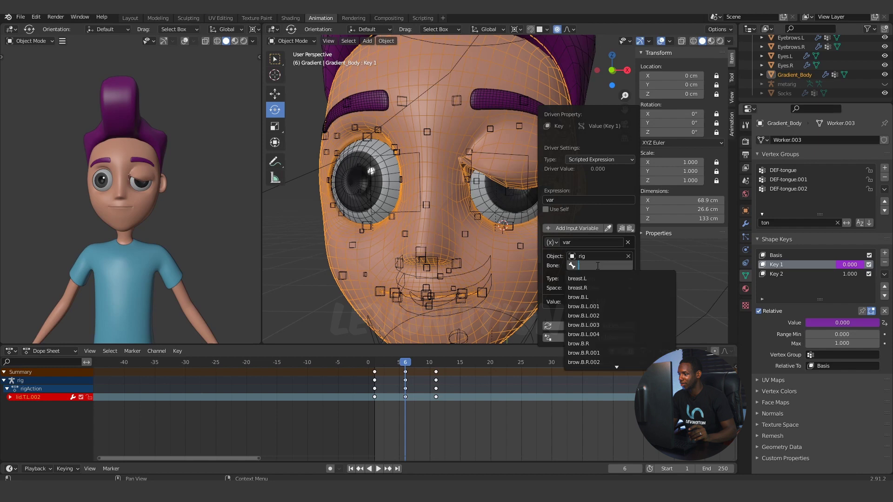
{"action": "type", "text": "lid"}
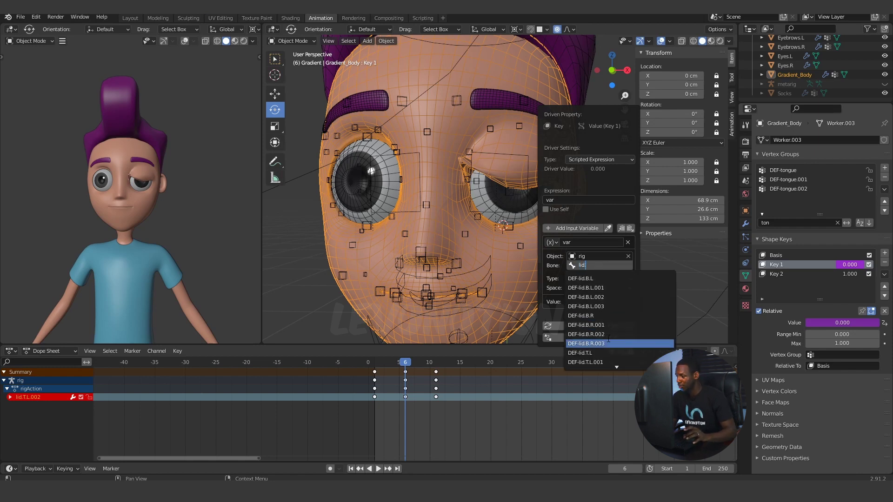
{"action": "scroll", "coordinate": [610, 350], "scroll_direction": "down", "scroll_amount": 5}
{"action": "scroll", "coordinate": [610, 349], "scroll_direction": "down", "scroll_amount": 7}
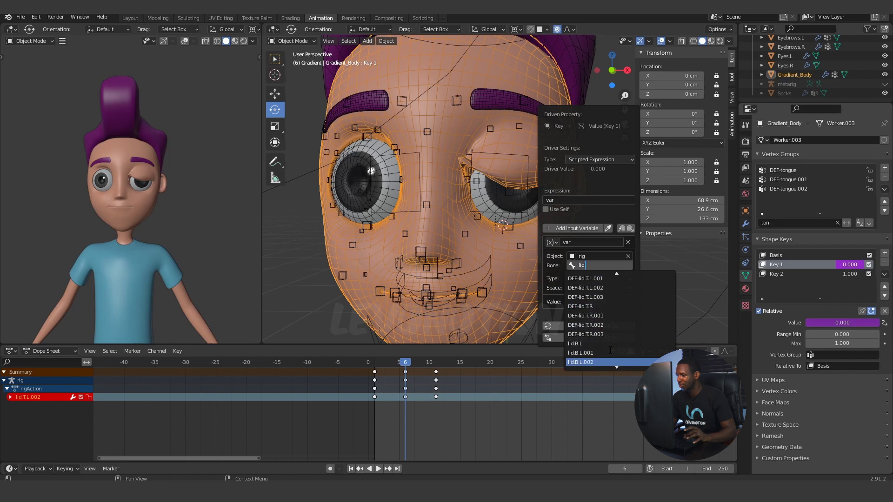
{"action": "scroll", "coordinate": [592, 350], "scroll_direction": "down", "scroll_amount": 6}
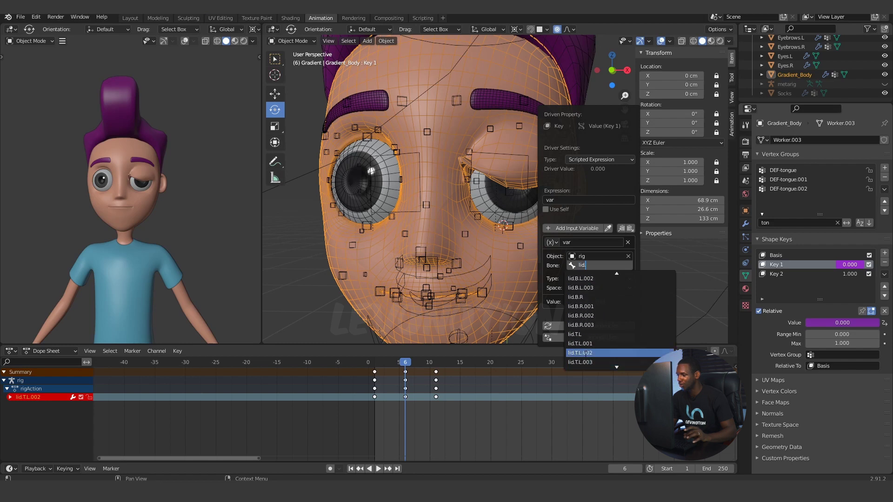
{"action": "left_click", "coordinate": [593, 353]}
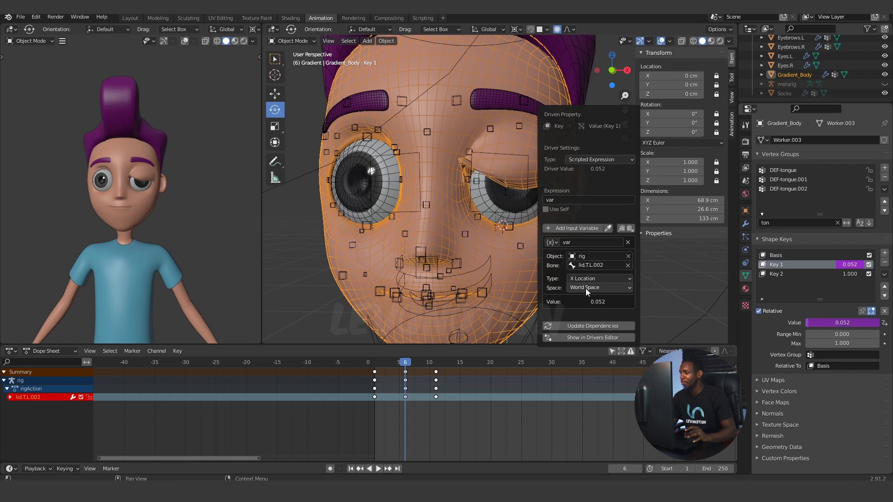
Step: Read the bone's Y Location in Local Space and update the driver dependencies
{"action": "left_click", "coordinate": [589, 279]}
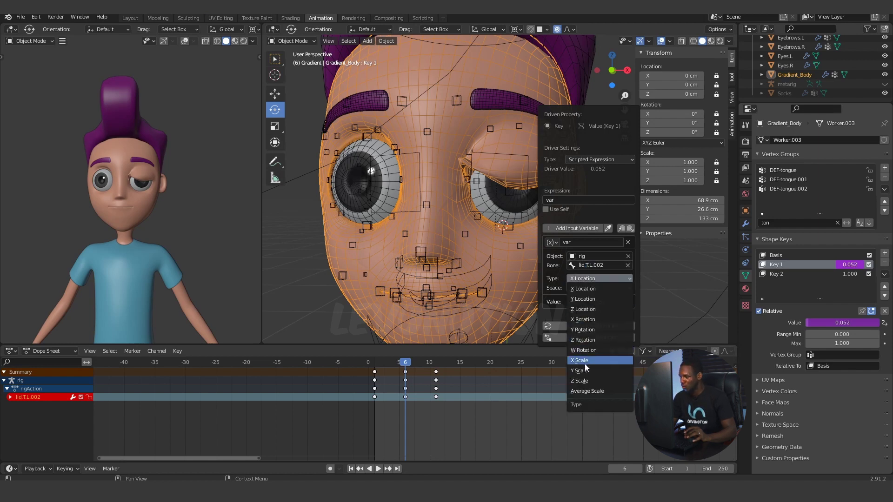
{"action": "left_click", "coordinate": [596, 299]}
{"action": "left_click", "coordinate": [596, 290]}
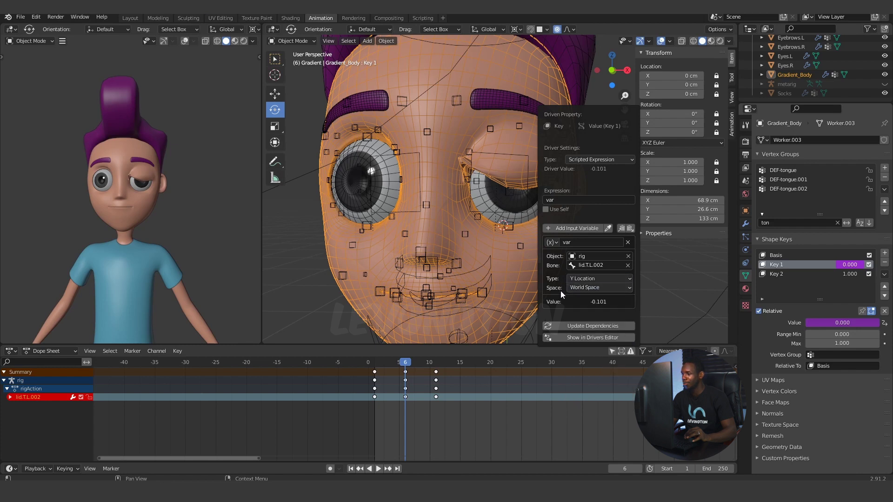
{"action": "left_click", "coordinate": [603, 286]}
{"action": "left_click", "coordinate": [588, 318]}
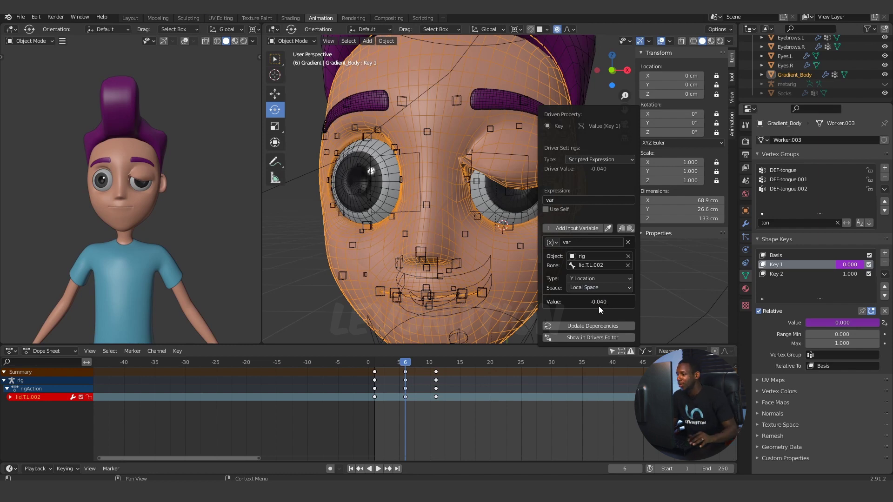
{"action": "left_click", "coordinate": [587, 327]}
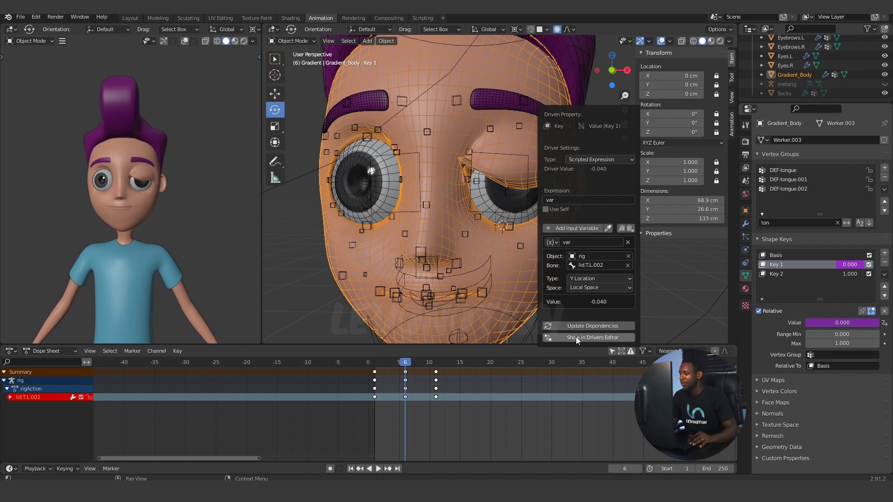
Step: Show Key 1's driver curve in the Drivers Editor, framed, with its bottom keyframe's F-Curve settings
{"action": "left_click", "coordinate": [597, 338]}
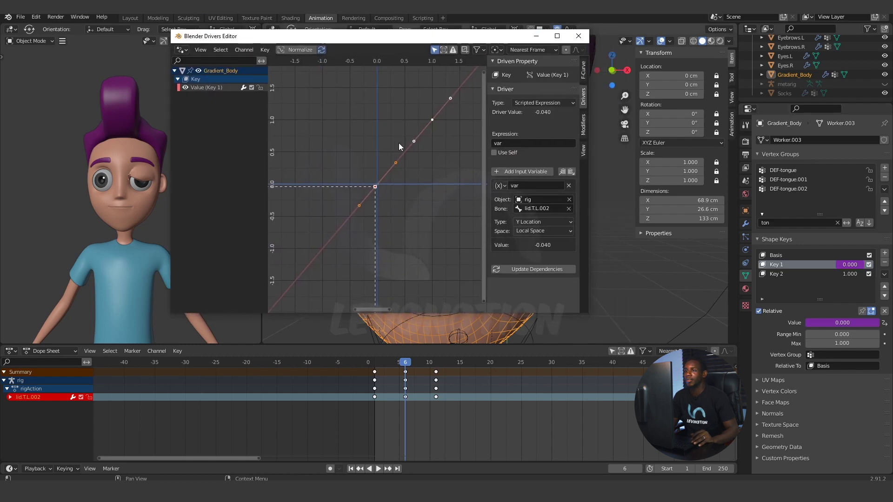
{"action": "scroll", "coordinate": [402, 174], "scroll_direction": "up", "scroll_amount": 1}
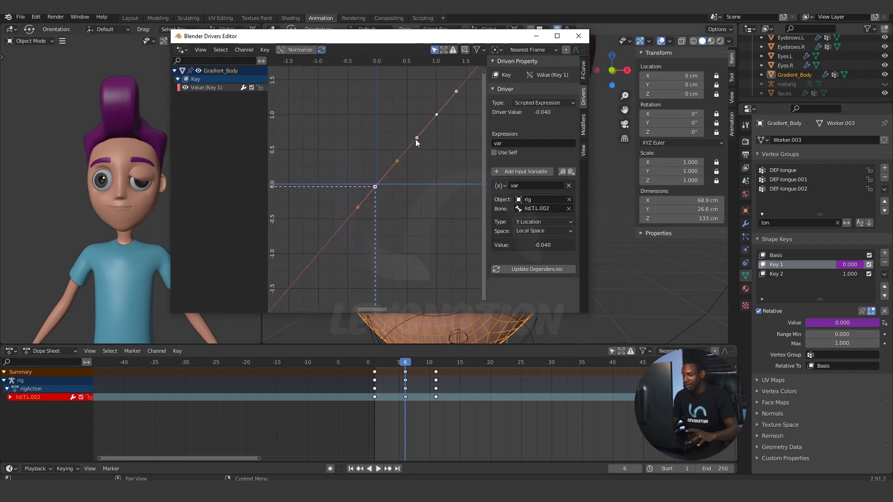
{"action": "left_click", "coordinate": [415, 139]}
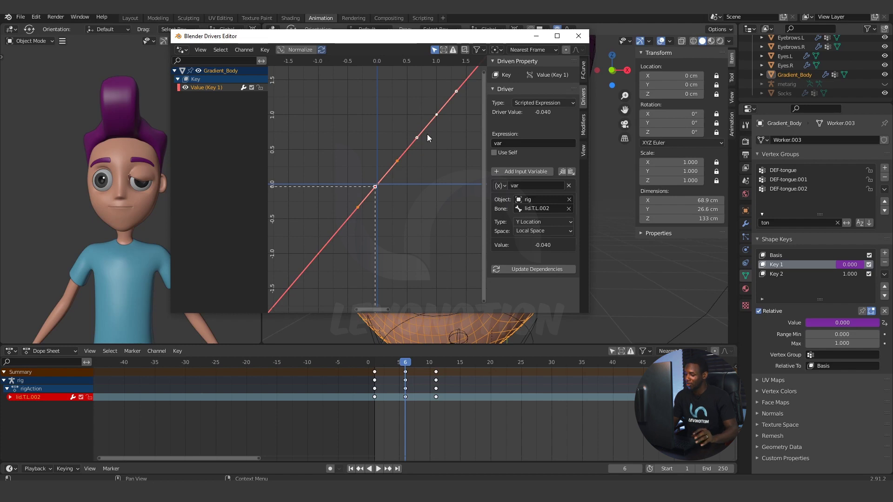
{"action": "key", "text": "Home"}
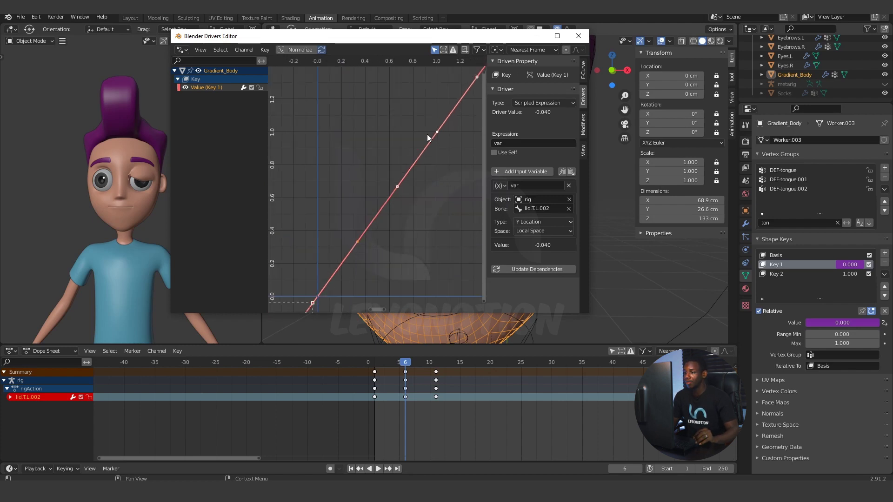
{"action": "left_click", "coordinate": [434, 165]}
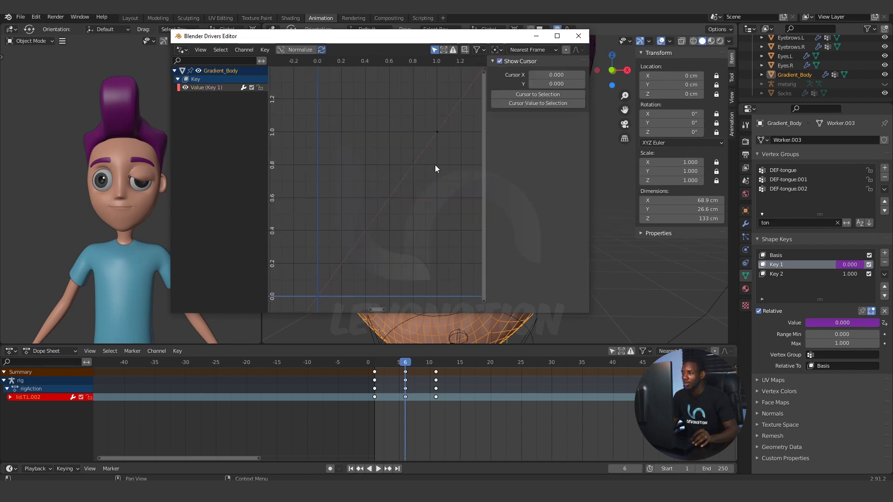
{"action": "left_click", "coordinate": [437, 132]}
{"action": "left_click", "coordinate": [318, 297]}
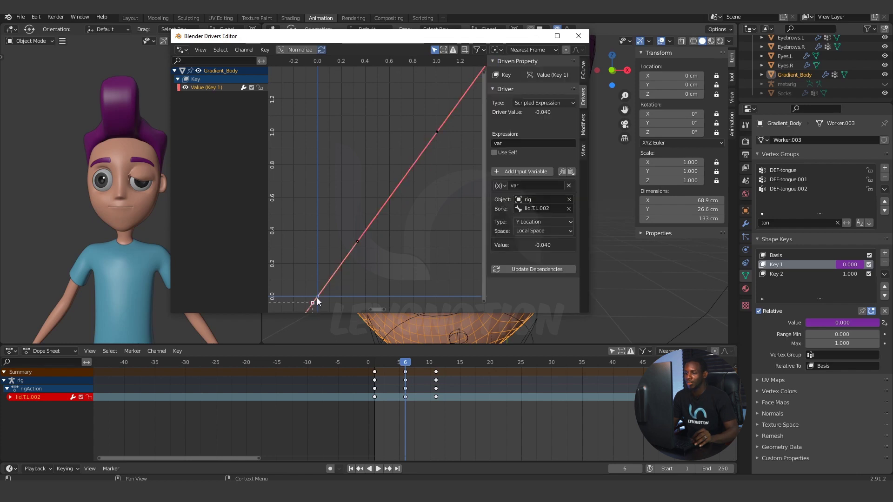
{"action": "middle_click_drag", "start_coordinate": [379, 276], "coordinate": [328, 281]}
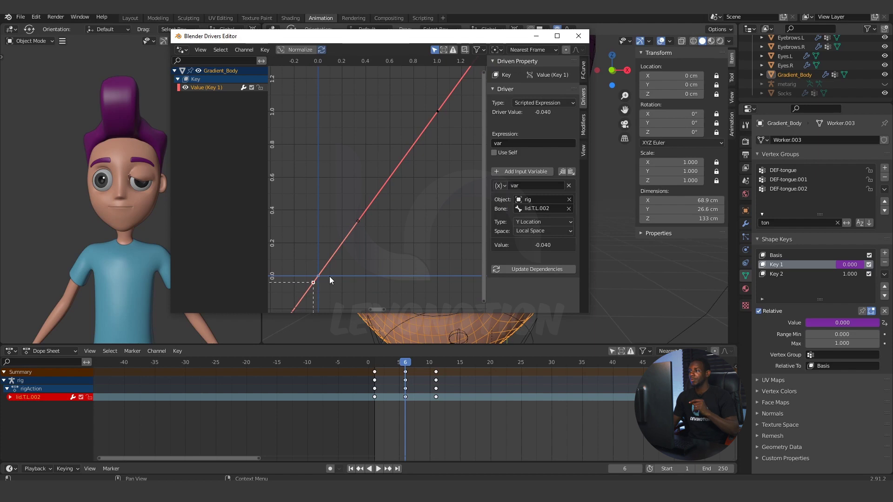
{"action": "left_click", "coordinate": [584, 73]}
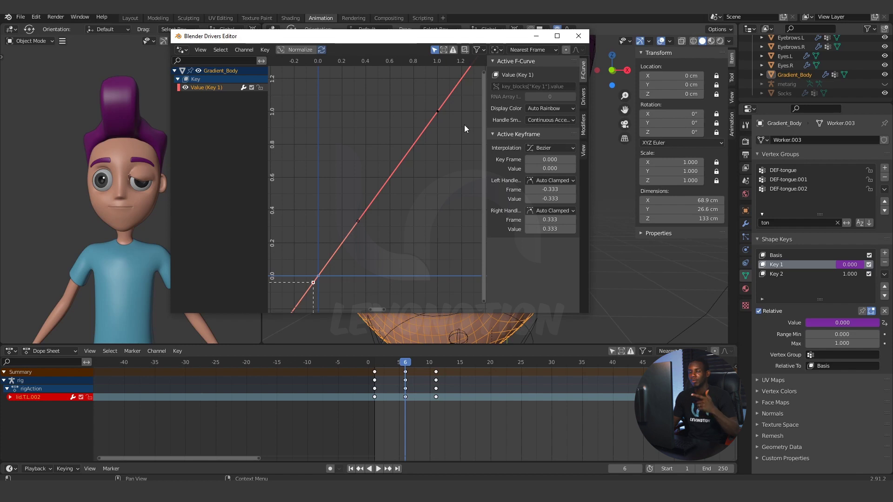
Step: Make the keyframe interpolation Linear and move the upper keyframe's Key Frame to -0.040
{"action": "left_click", "coordinate": [536, 148]}
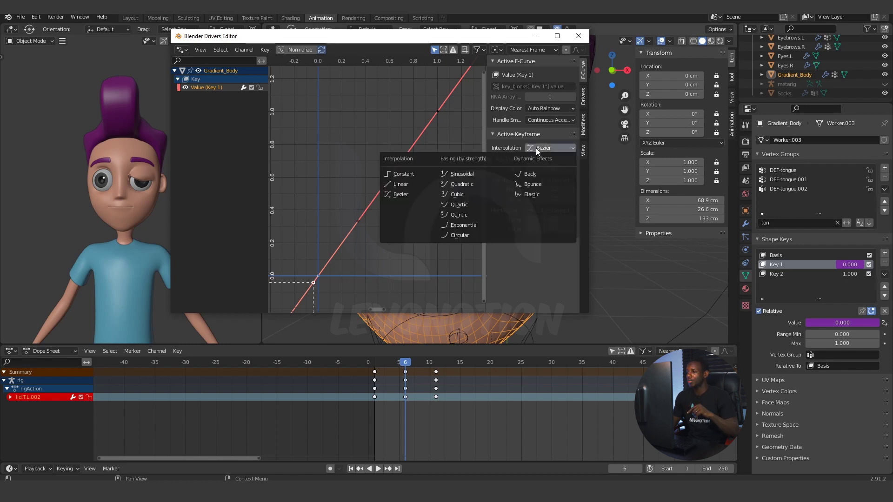
{"action": "left_click", "coordinate": [411, 183]}
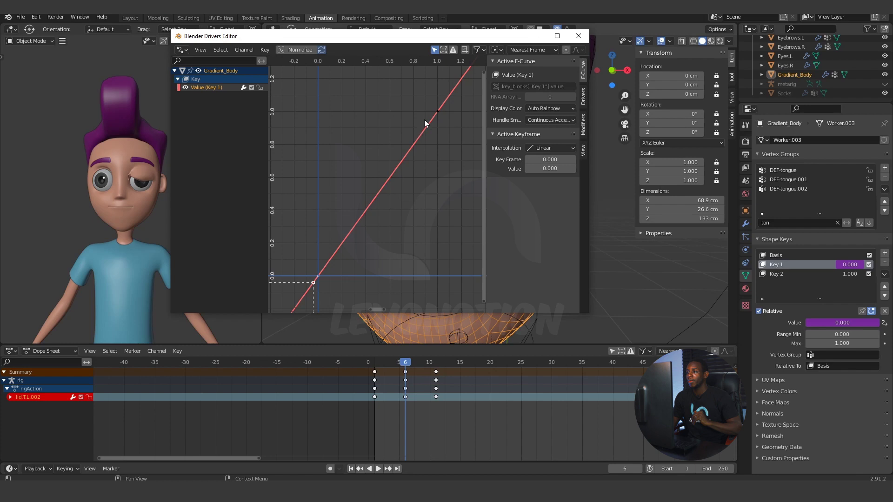
{"action": "left_click", "coordinate": [438, 111]}
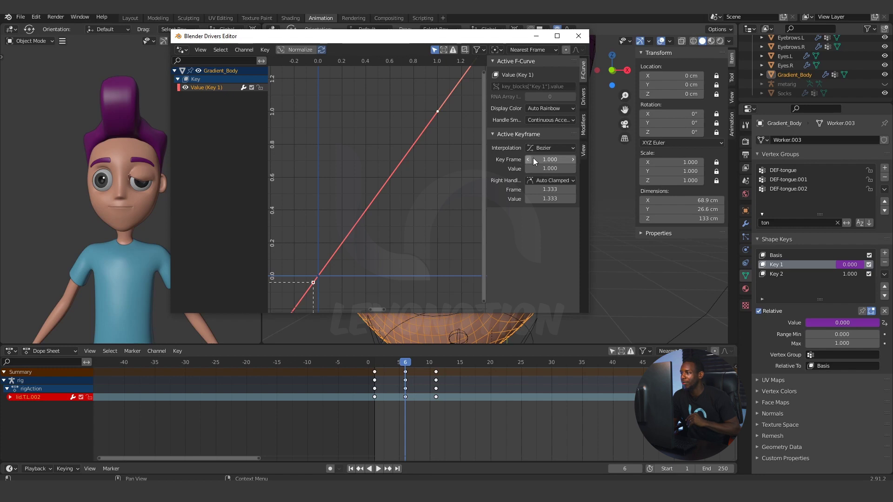
{"action": "left_click", "coordinate": [552, 159]}
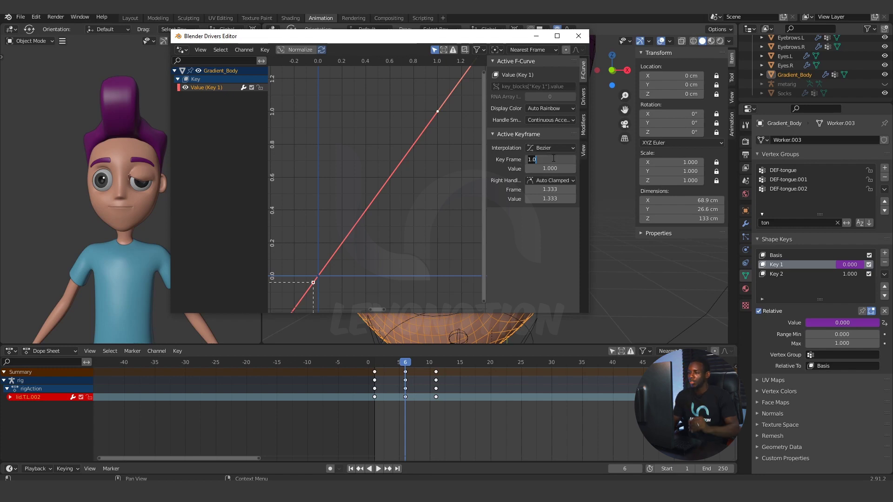
{"action": "type", "text": "-0."}
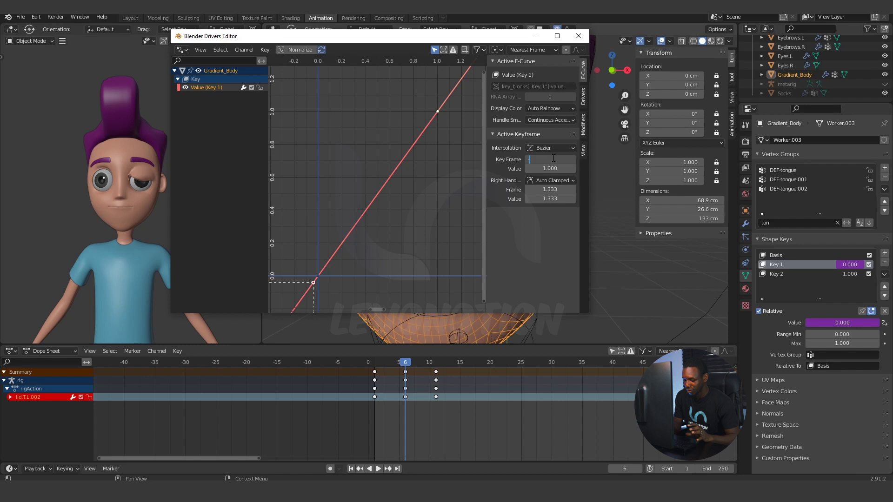
{"action": "type", "text": "040"}
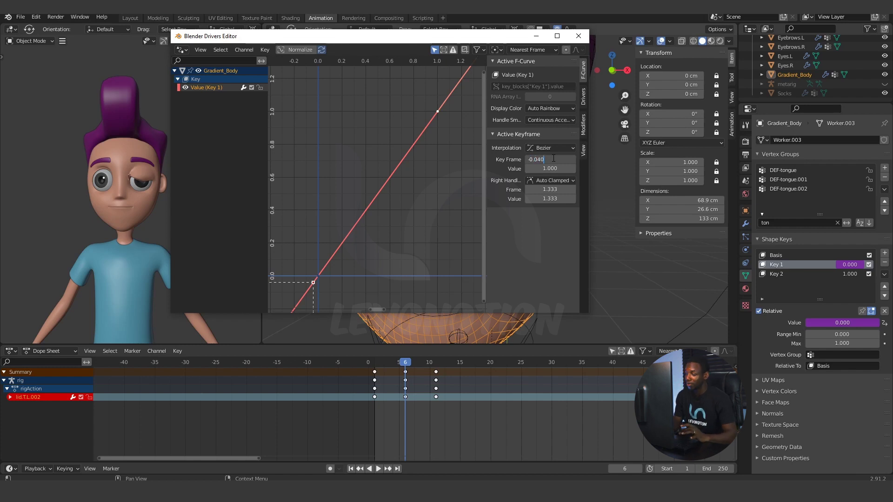
{"action": "key", "text": "Return"}
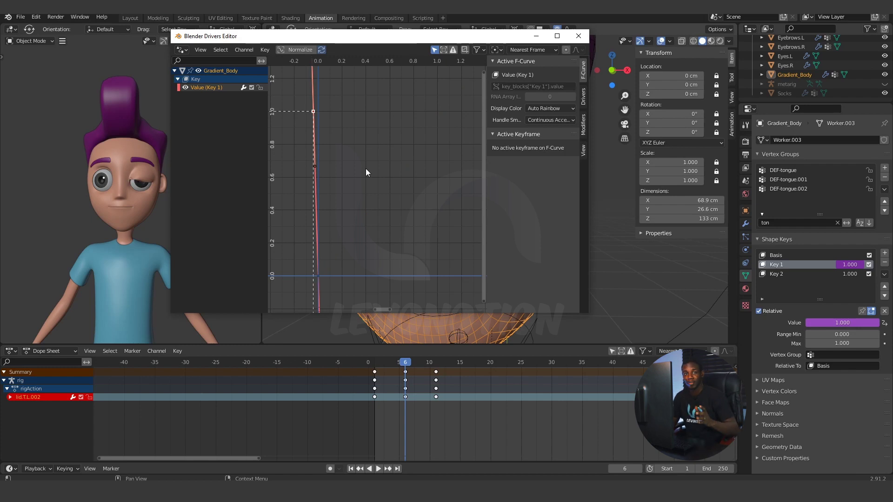
Step: Close the Drivers Editor, mute Key 2, and play and scrub frames 1–10 to watch Key 1
{"action": "left_click", "coordinate": [777, 267]}
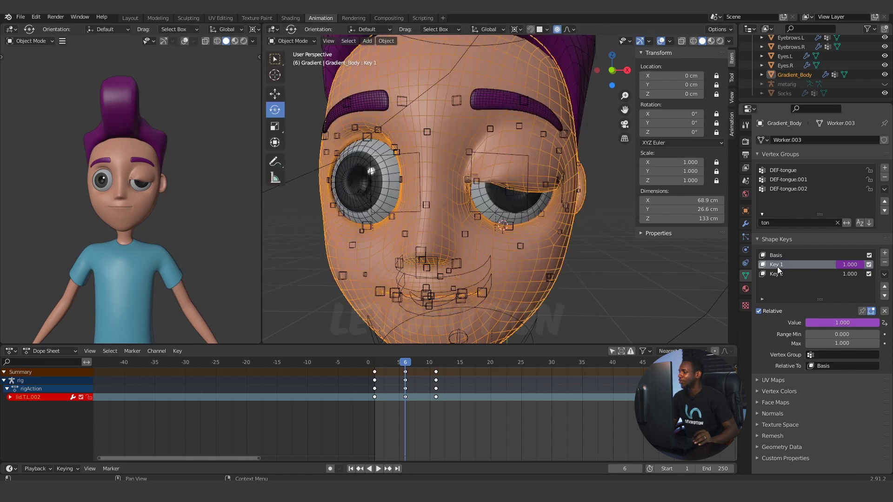
{"action": "left_click", "coordinate": [868, 274]}
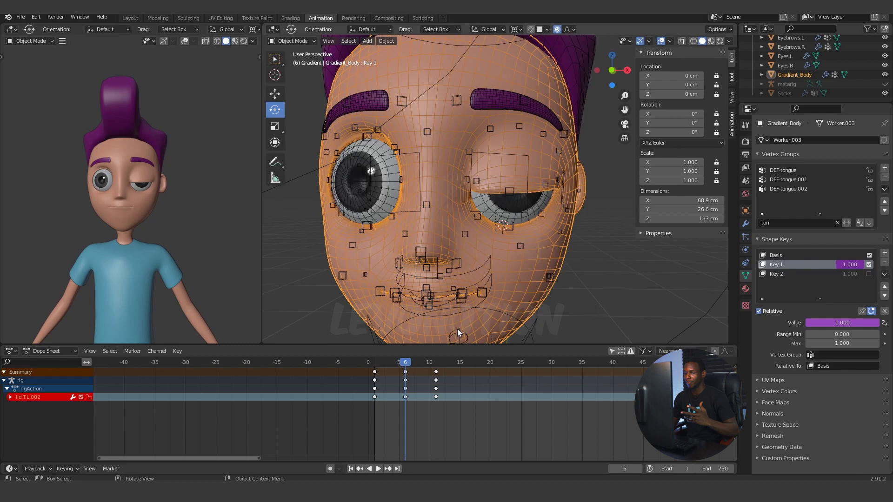
{"action": "key", "text": "space"}
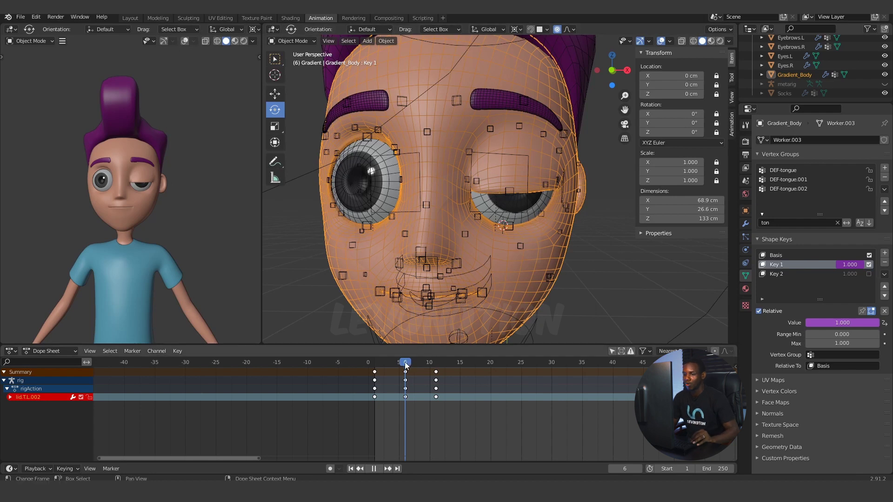
{"action": "mouse_move", "coordinate": [406, 365]}
{"action": "left_mouse_down"}
{"action": "mouse_move", "coordinate": [378, 373]}
{"action": "mouse_move", "coordinate": [412, 373]}
{"action": "mouse_move", "coordinate": [378, 378]}
{"action": "mouse_move", "coordinate": [406, 379]}
{"action": "mouse_move", "coordinate": [372, 379]}
{"action": "mouse_move", "coordinate": [403, 380]}
{"action": "left_mouse_up"}
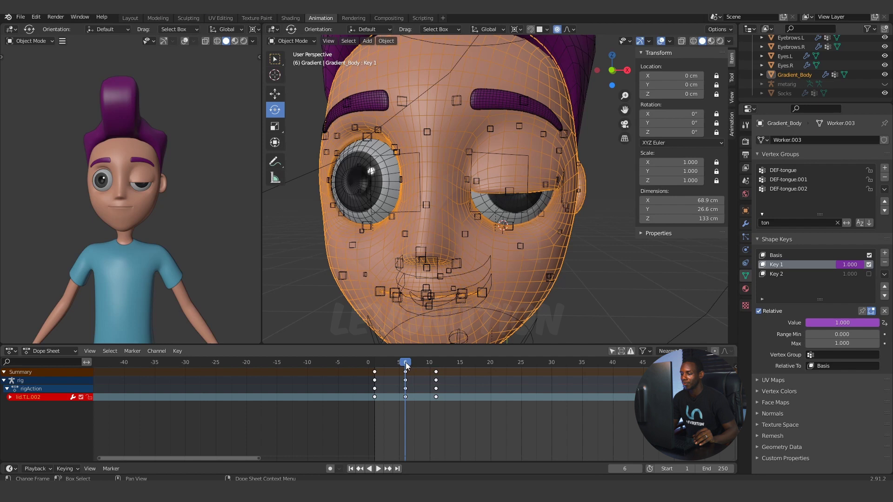
{"action": "mouse_move", "coordinate": [406, 366]}
{"action": "left_mouse_down"}
{"action": "mouse_move", "coordinate": [440, 366]}
{"action": "mouse_move", "coordinate": [405, 368]}
{"action": "left_mouse_up"}
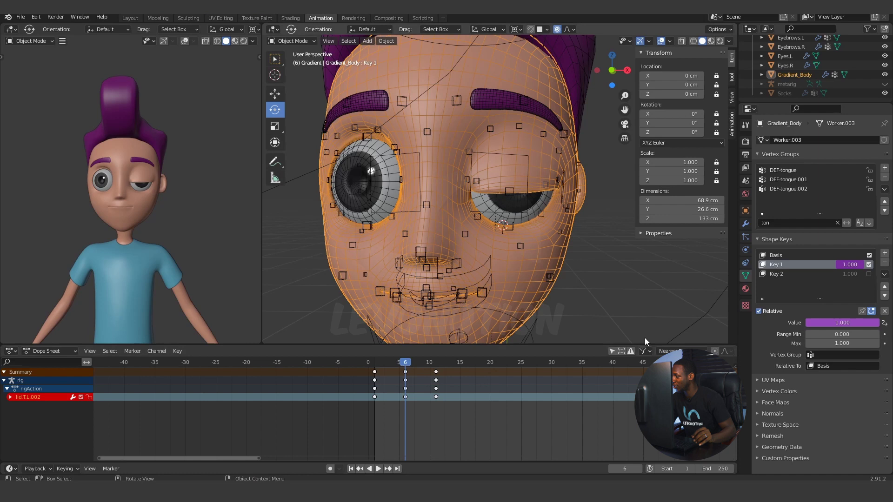
Step: Re-enable Key 2 and, at frame 11, add a driver to its value with expression var
{"action": "left_click", "coordinate": [869, 275]}
{"action": "left_click", "coordinate": [780, 274]}
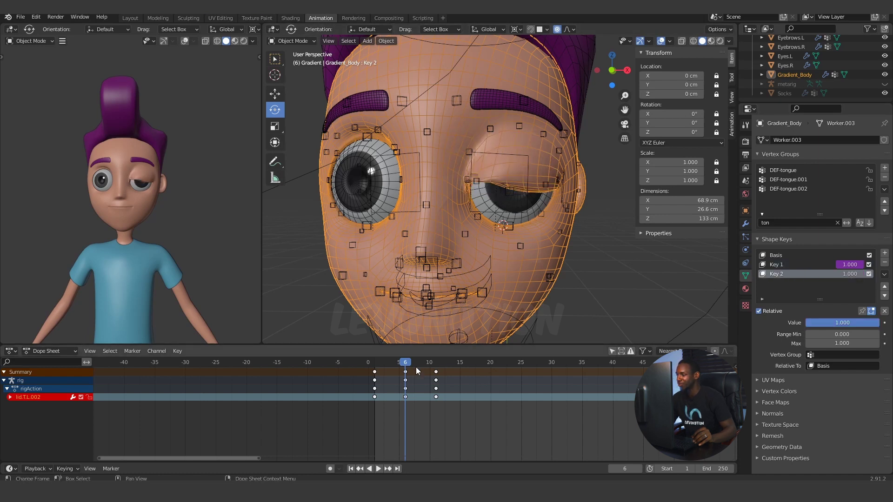
{"action": "left_click", "coordinate": [436, 361]}
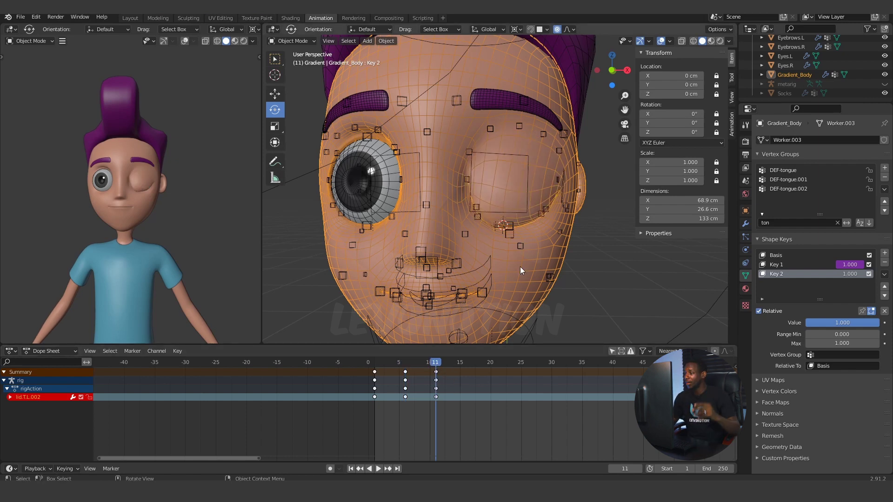
{"action": "right_click", "coordinate": [849, 275]}
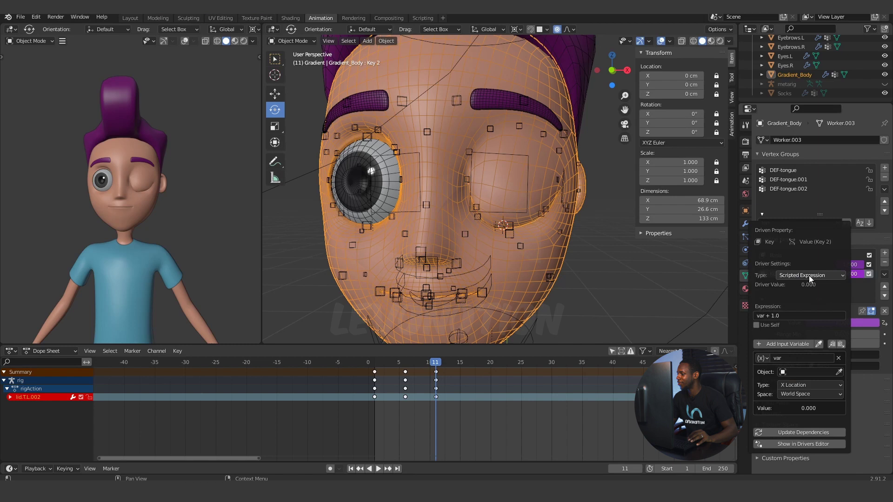
{"action": "left_click_drag", "start_coordinate": [797, 231], "coordinate": [579, 102]}
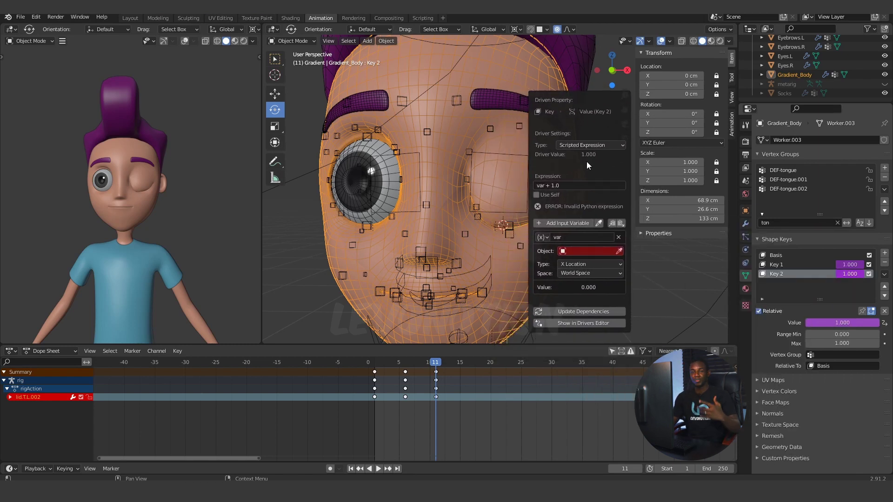
{"action": "left_click", "coordinate": [587, 185]}
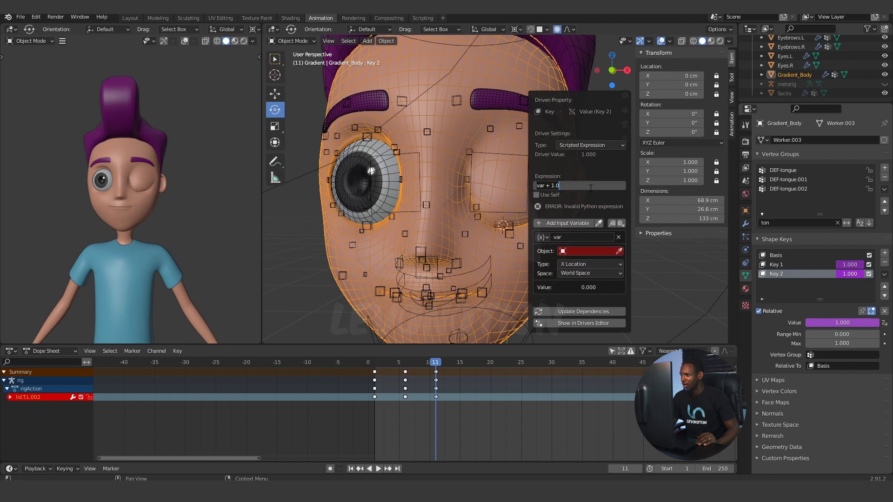
{"action": "key", "text": "BackSpace"}
{"action": "key", "text": "BackSpace"}
{"action": "key", "text": "BackSpace"}
{"action": "key", "text": "BackSpace"}
{"action": "key", "text": "BackSpace"}
{"action": "key", "text": "BackSpace"}
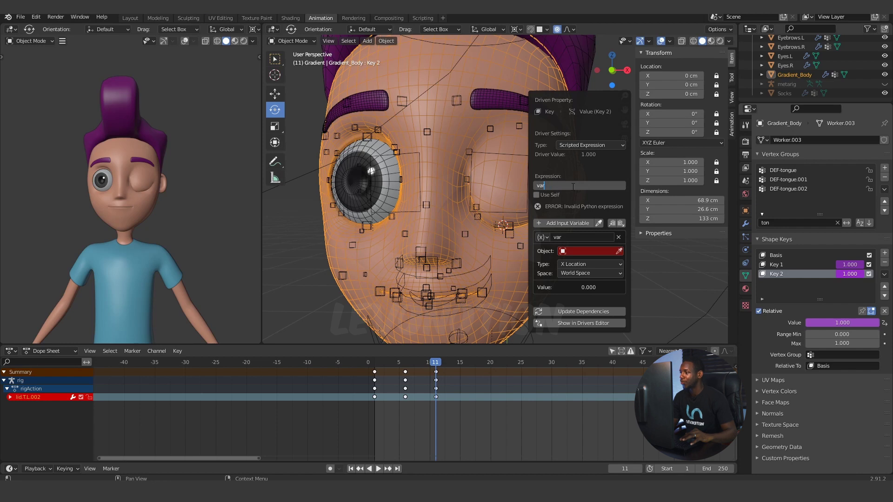
Step: Set the driver variable's object to rig and its bone to lid.T.L.002
{"action": "left_click", "coordinate": [584, 252]}
{"action": "type", "text": "rig"}
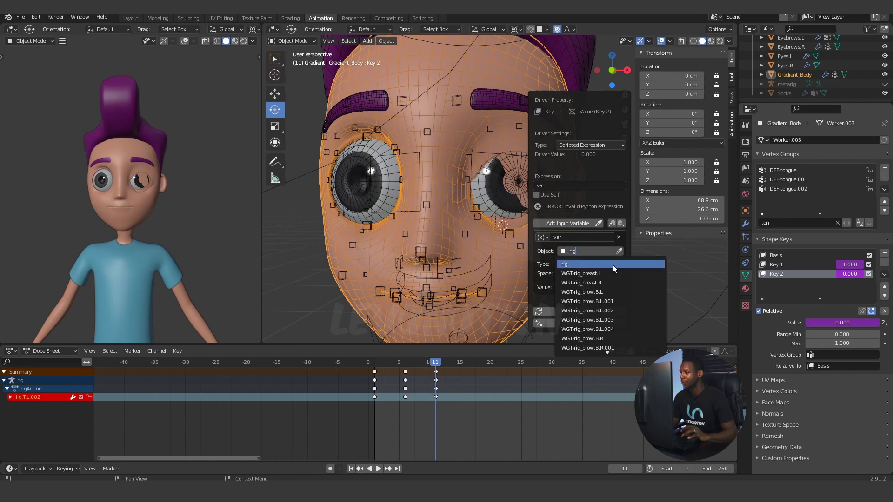
{"action": "left_click", "coordinate": [613, 265]}
{"action": "left_click", "coordinate": [581, 251]}
{"action": "type", "text": "lid."}
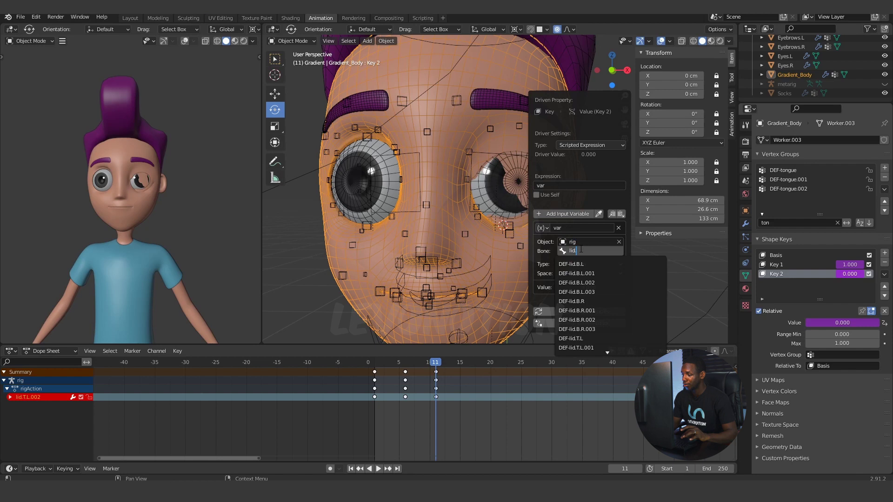
{"action": "scroll", "coordinate": [602, 336], "scroll_direction": "down", "scroll_amount": 20}
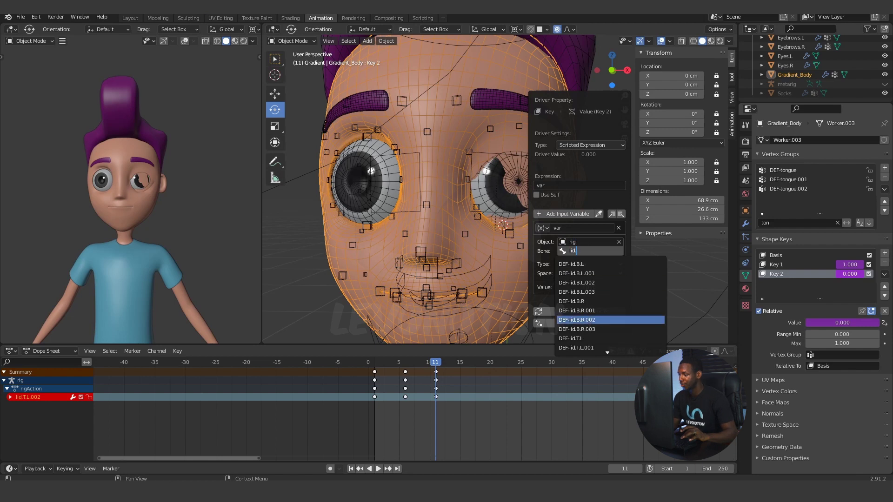
{"action": "scroll", "coordinate": [602, 336], "scroll_direction": "down", "scroll_amount": 10}
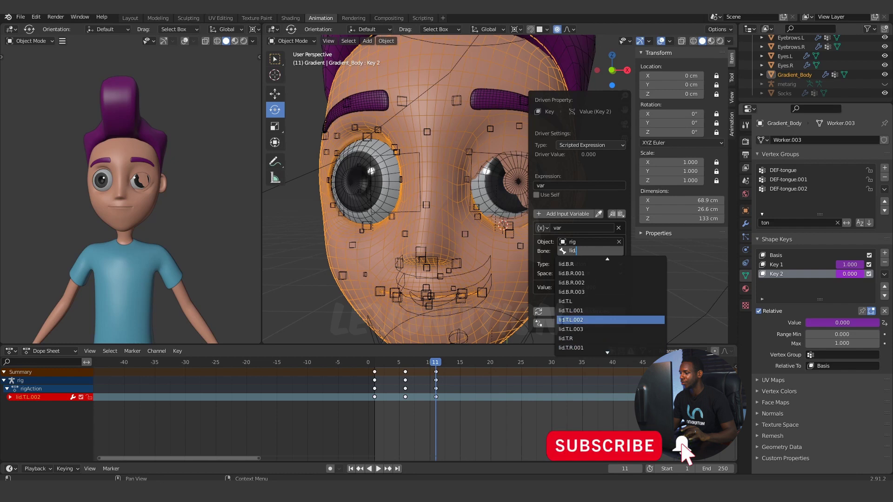
{"action": "left_click", "coordinate": [582, 321]}
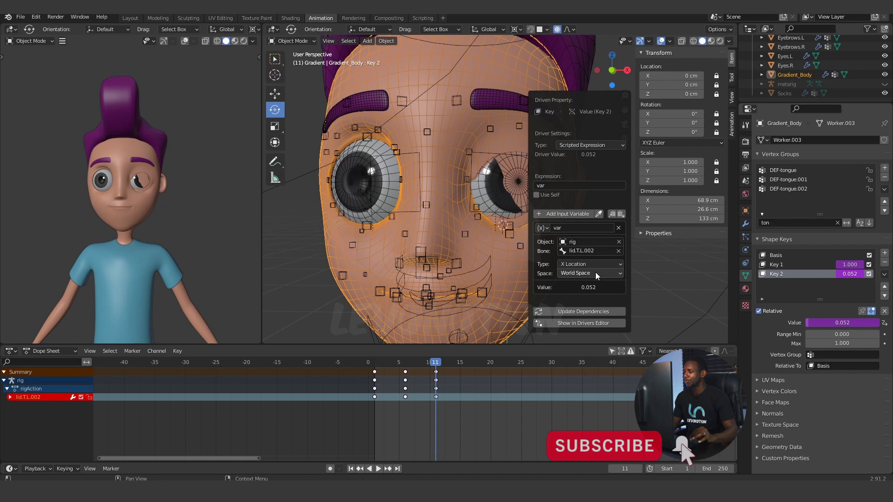
Step: Read the bone's Y Location in Local Space and update the driver dependencies
{"action": "left_click", "coordinate": [585, 265]}
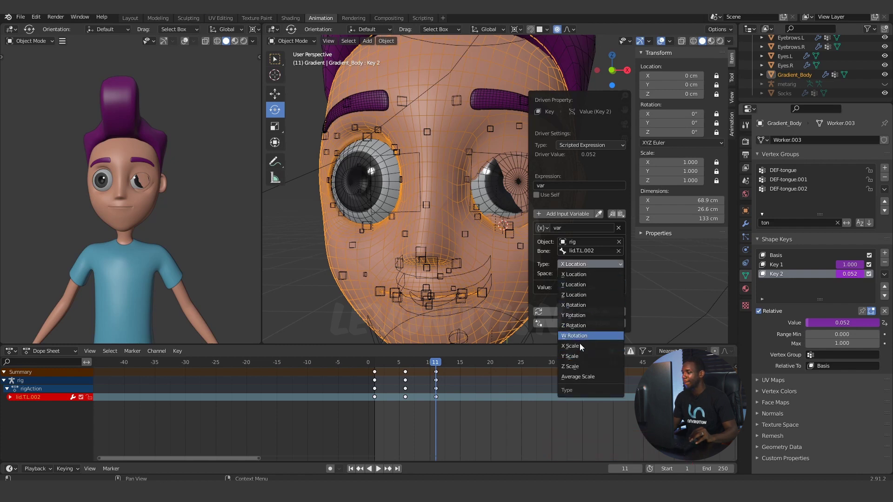
{"action": "left_click", "coordinate": [582, 284]}
{"action": "left_click", "coordinate": [588, 275]}
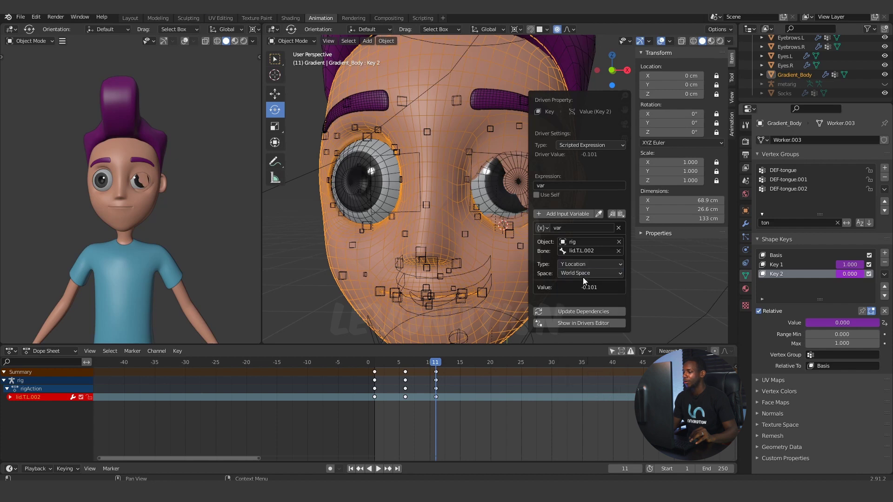
{"action": "left_click", "coordinate": [575, 305]}
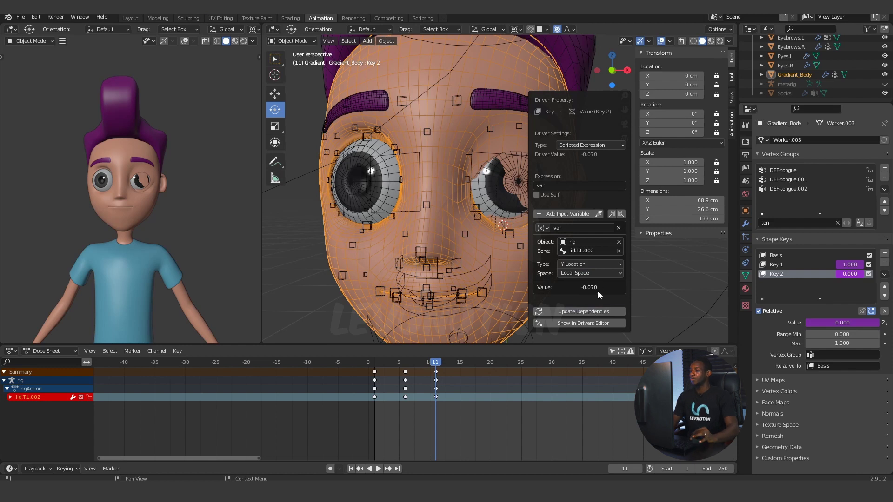
{"action": "left_click", "coordinate": [585, 315]}
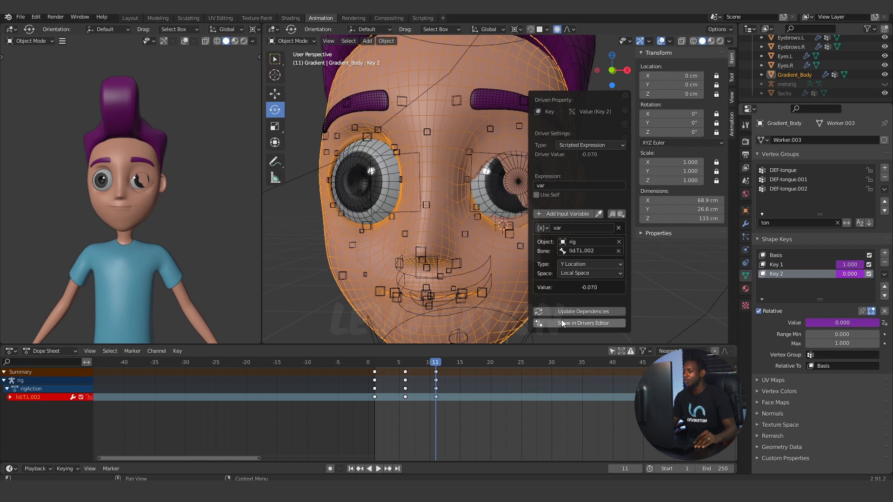
Step: Open Key 2's driver in the Drivers Editor and lock the Value (Key 1) curve
{"action": "left_click", "coordinate": [583, 323]}
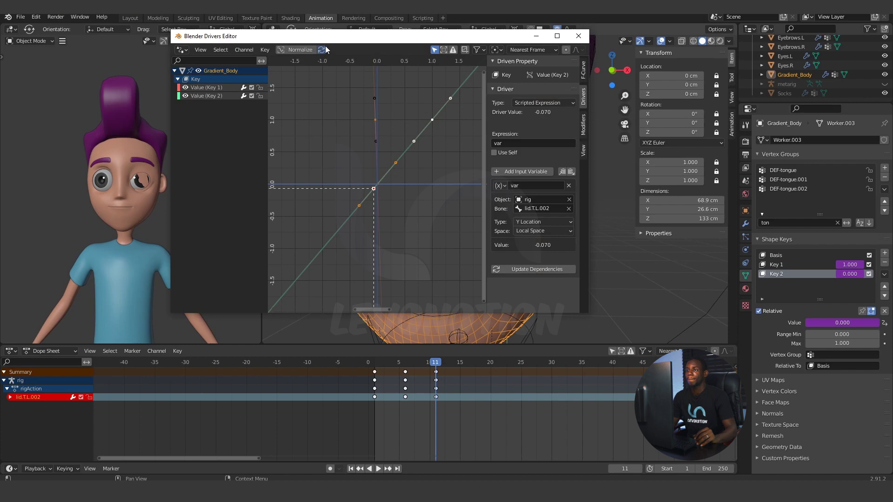
{"action": "left_click_drag", "start_coordinate": [327, 39], "coordinate": [375, 43]}
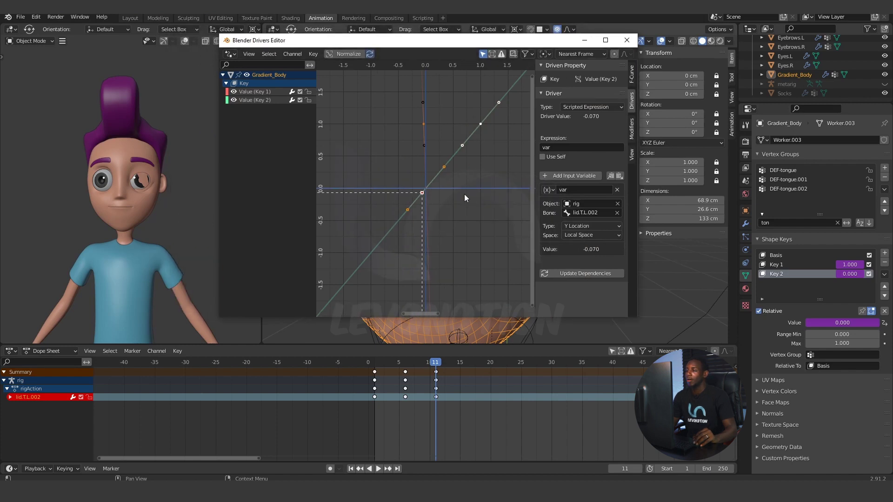
{"action": "scroll", "coordinate": [474, 175], "scroll_direction": "up", "scroll_amount": 2}
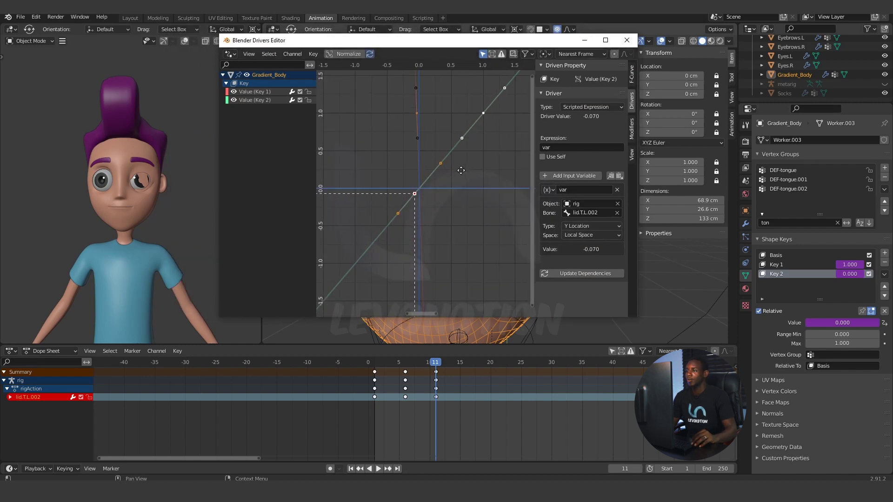
{"action": "left_click", "coordinate": [254, 91]}
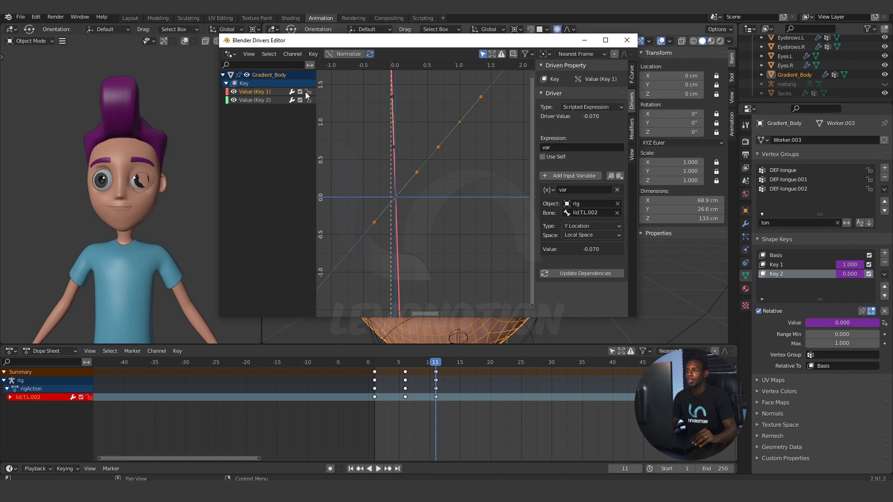
{"action": "left_click", "coordinate": [308, 92]}
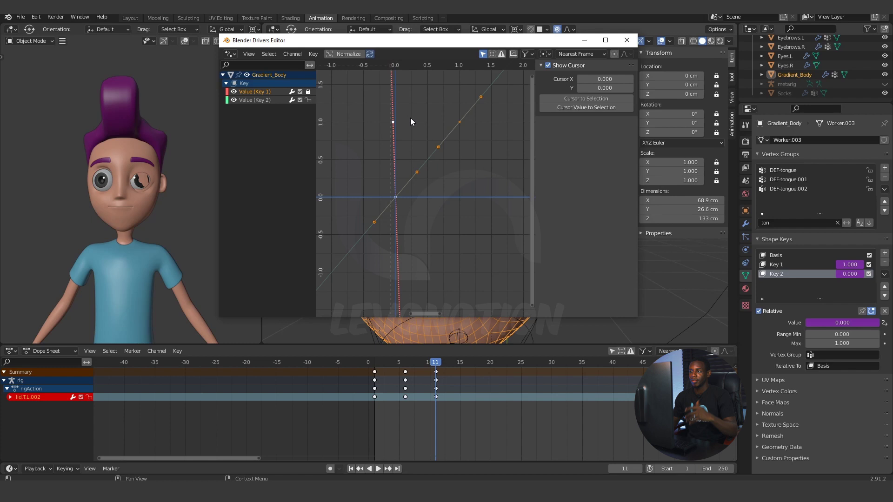
Step: Select the Value (Key 2) driver curve and frame it in the graph
{"action": "left_click", "coordinate": [262, 101]}
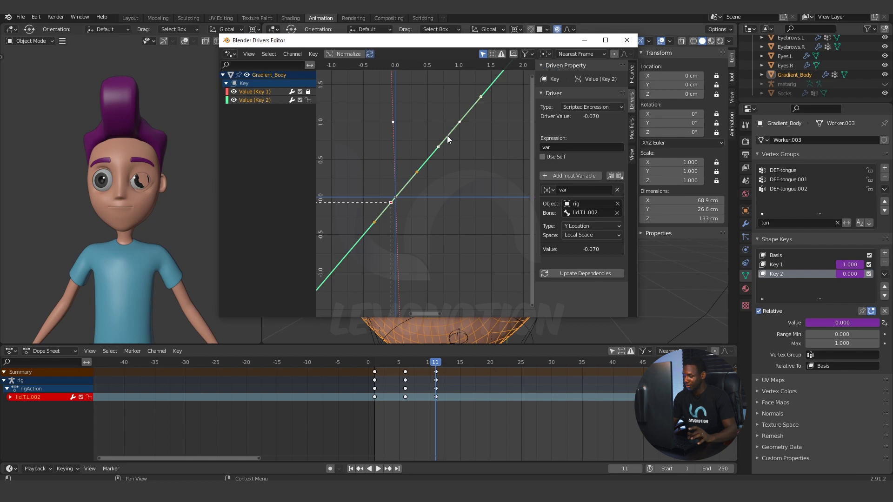
{"action": "scroll", "coordinate": [448, 139], "scroll_direction": "up", "scroll_amount": 1}
{"action": "key", "text": "Home"}
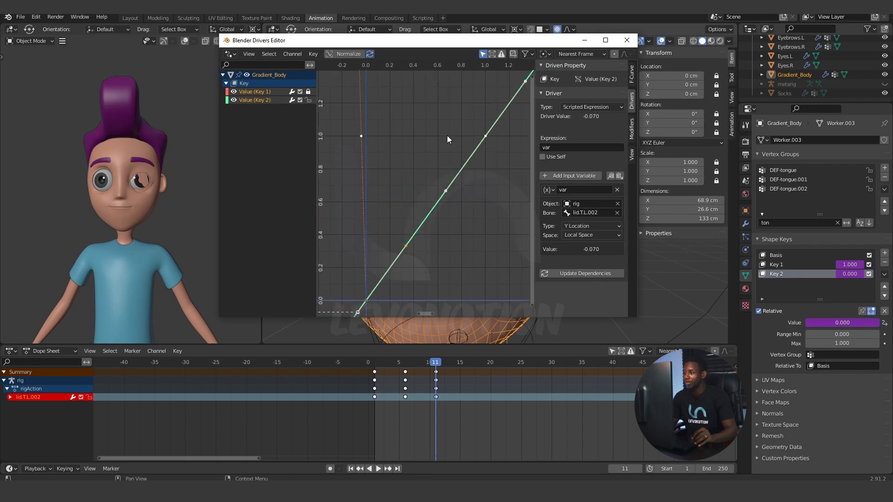
{"action": "left_click", "coordinate": [454, 199]}
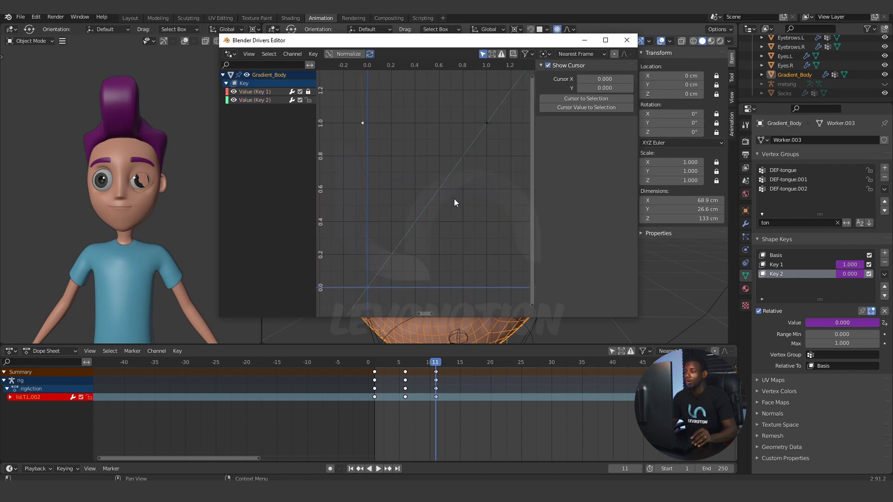
{"action": "middle_click_drag", "start_coordinate": [377, 281], "coordinate": [381, 270]}
{"action": "left_click", "coordinate": [372, 278]}
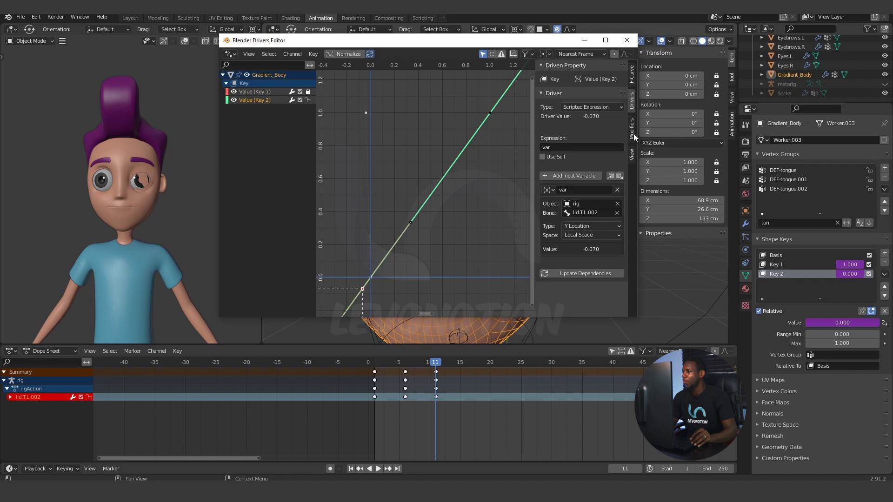
Step: In the F-Curve tab, set the first keyframe's interpolation to Linear
{"action": "left_click", "coordinate": [632, 78]}
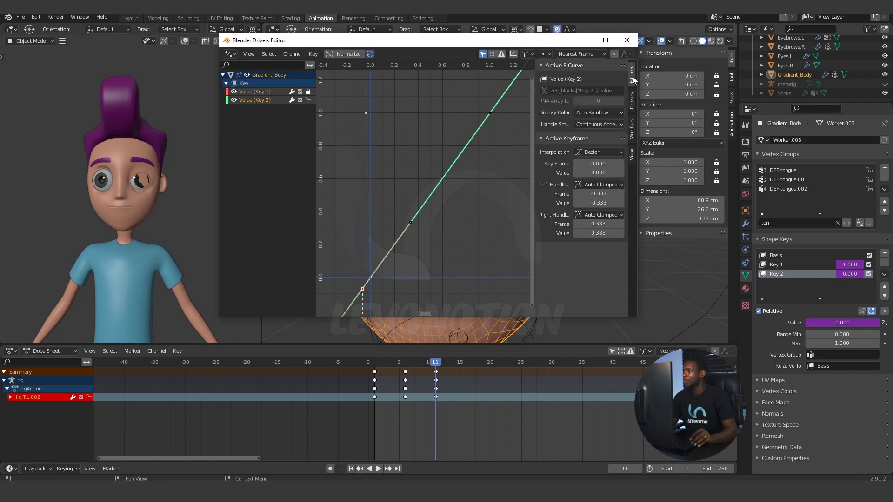
{"action": "left_click", "coordinate": [588, 152]}
{"action": "left_click", "coordinate": [447, 188]}
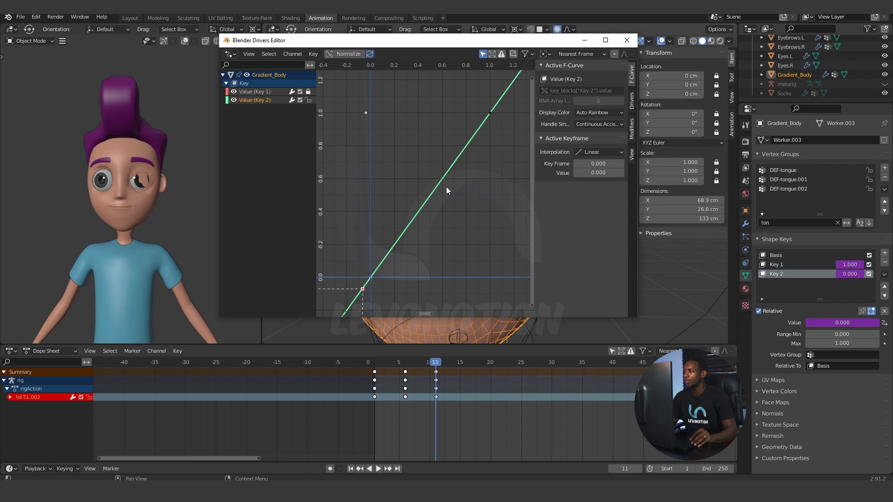
Step: Set that keyframe's Key Frame value to -0.040
{"action": "left_click", "coordinate": [601, 164]}
{"action": "type", "text": "0.0"}
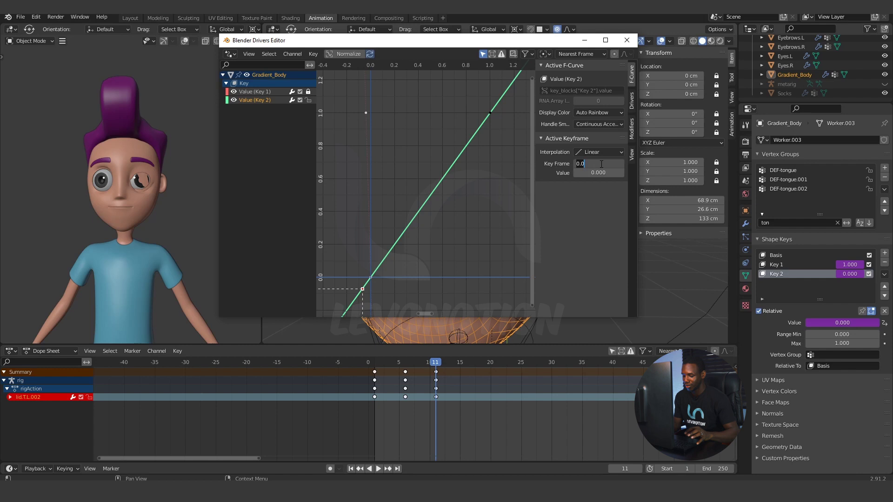
{"action": "key", "text": "Home"}
{"action": "type", "text": "-"}
{"action": "key", "text": "End"}
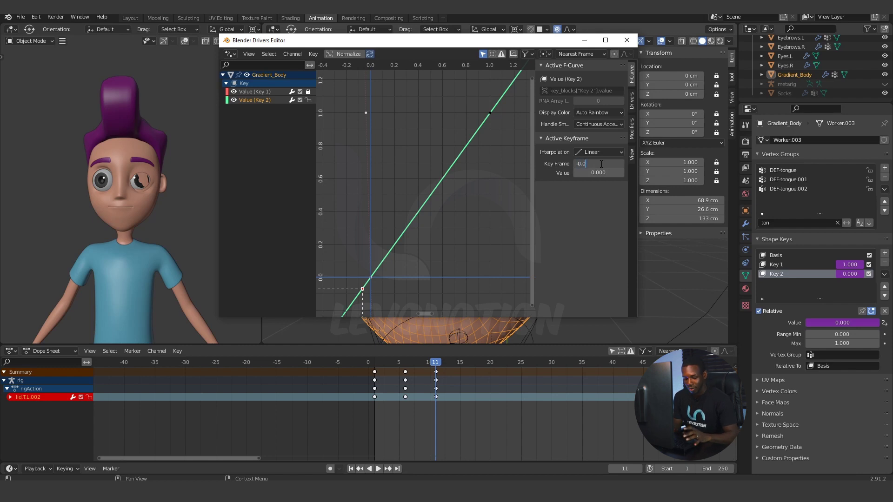
{"action": "type", "text": "40"}
{"action": "key", "text": "Return"}
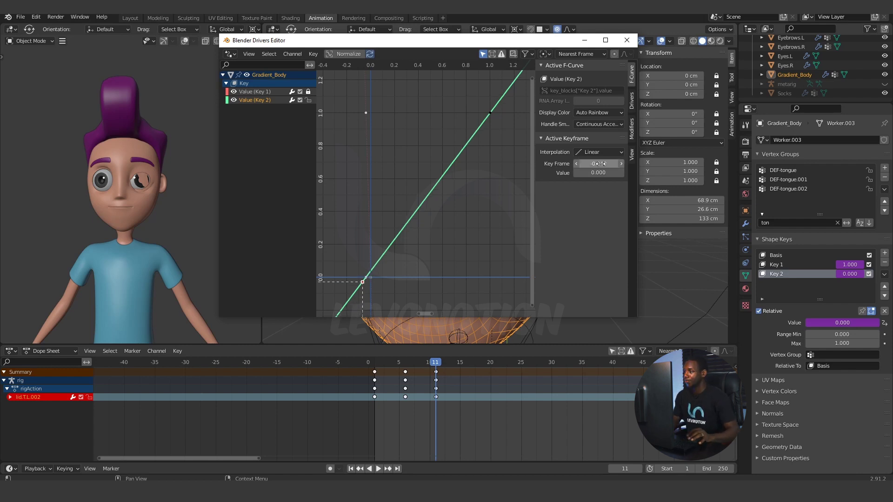
Step: Make Key 2's upper driver keyframe linear and move it to -0.070, so Key 2 reaches 1.000
{"action": "left_click", "coordinate": [490, 113]}
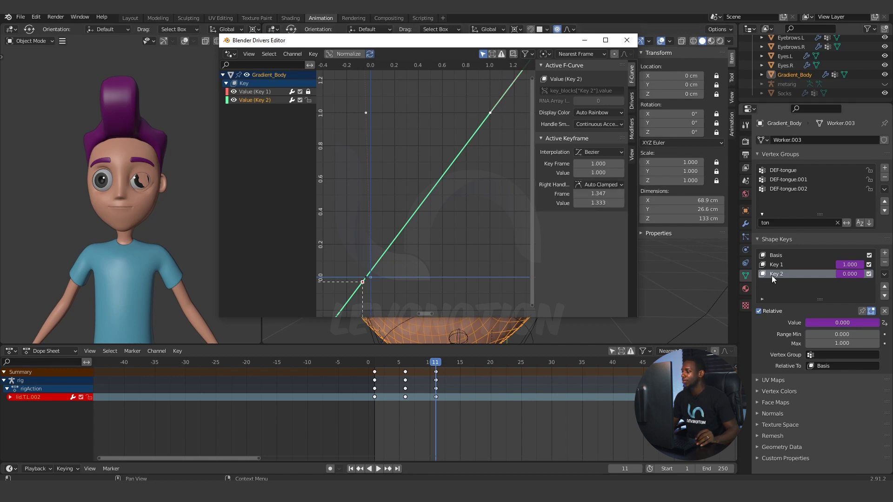
{"action": "left_click", "coordinate": [601, 153]}
{"action": "left_click", "coordinate": [453, 188]}
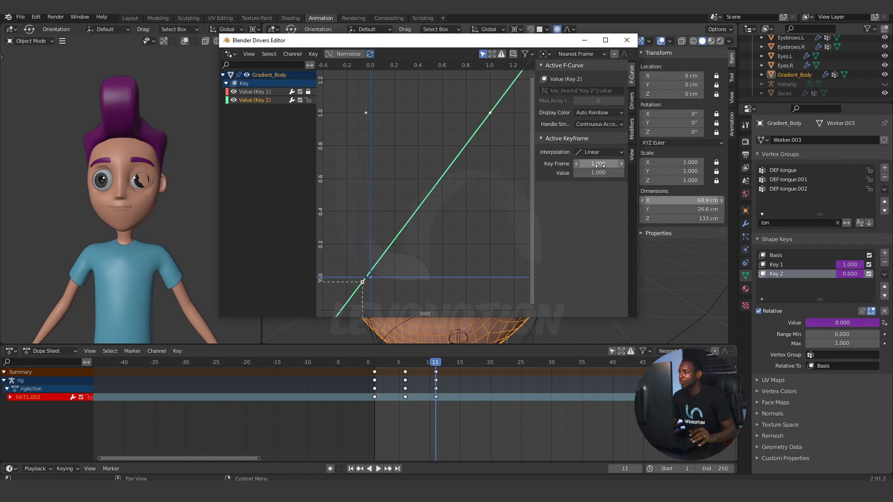
{"action": "left_click", "coordinate": [600, 164]}
{"action": "type", "text": "-0"}
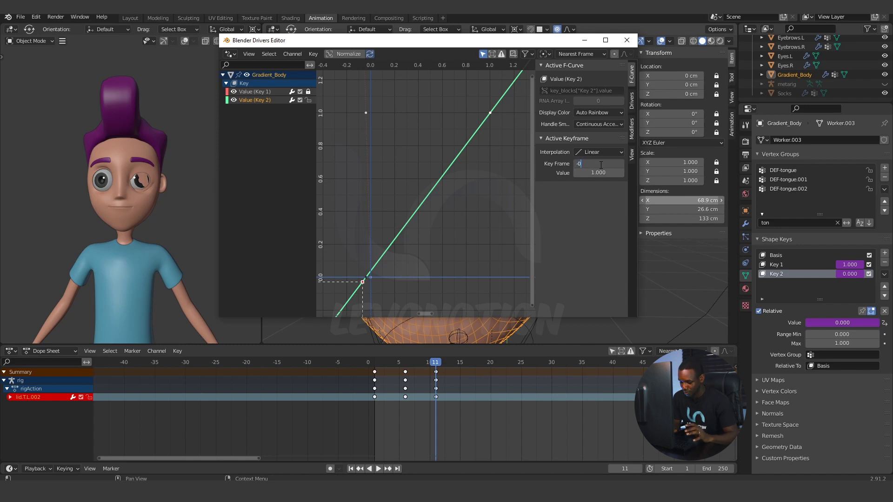
{"action": "type", "text": ".070"}
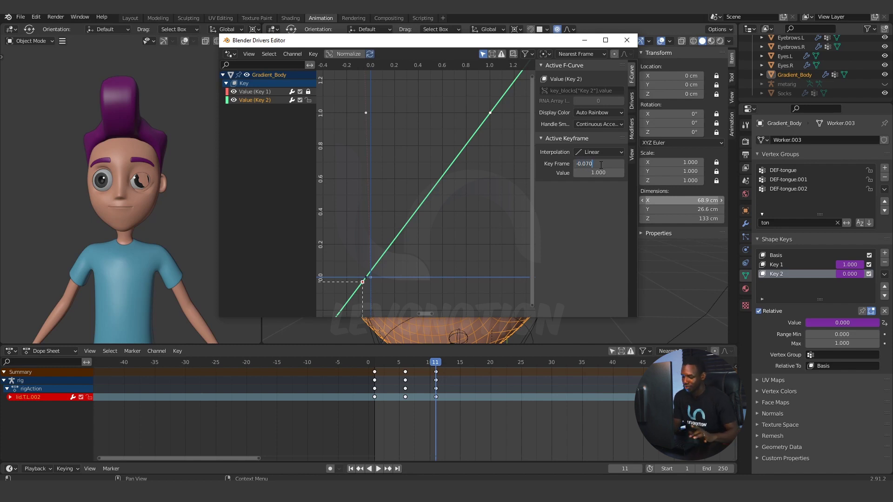
{"action": "key", "text": "Return"}
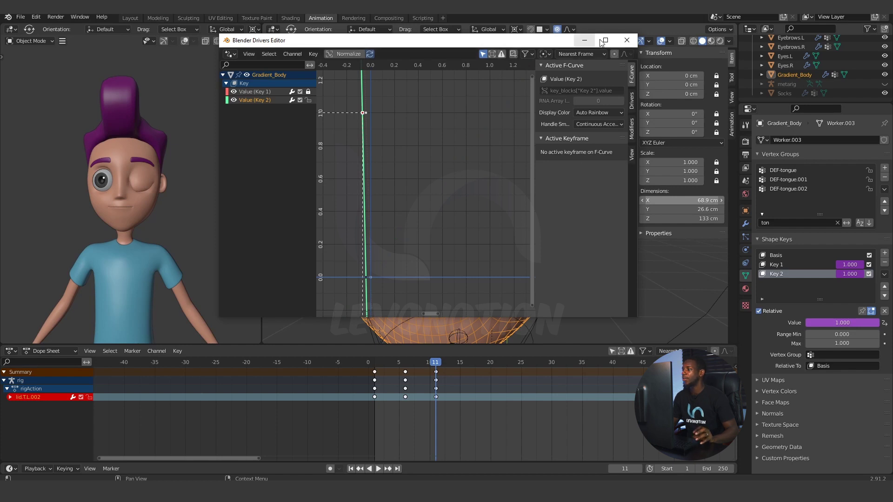
Step: Close the Drivers Editor and play backwards to frame 1, where both shape keys read 0.000
{"action": "left_click", "coordinate": [627, 40]}
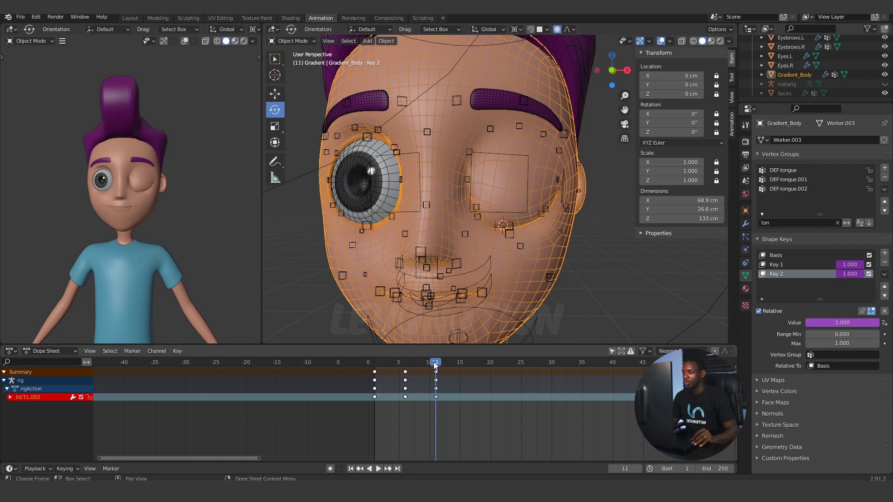
{"action": "key", "text": "shift+ctrl+space"}
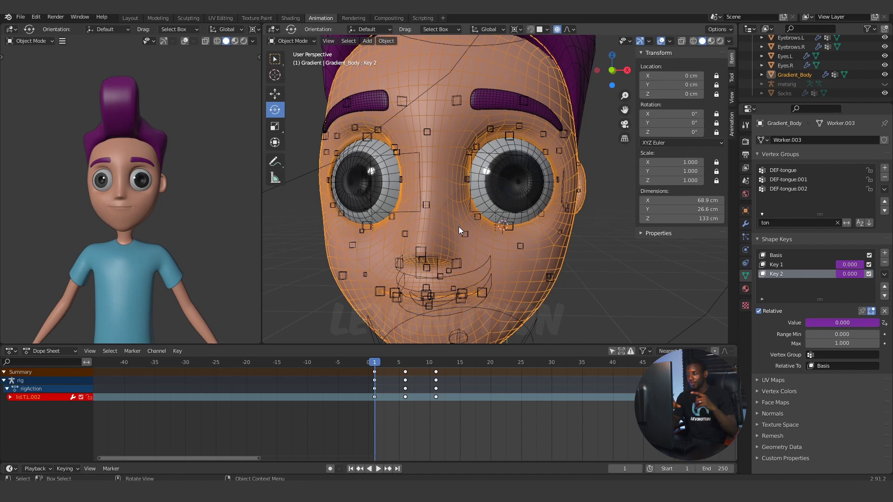
{"action": "right_click", "coordinate": [847, 274]}
{"action": "left_click", "coordinate": [802, 294]}
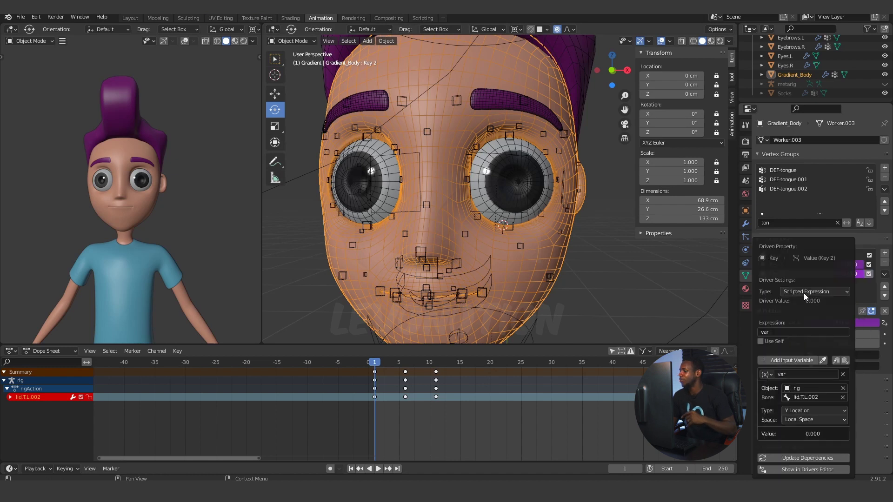
{"action": "right_click", "coordinate": [849, 273]}
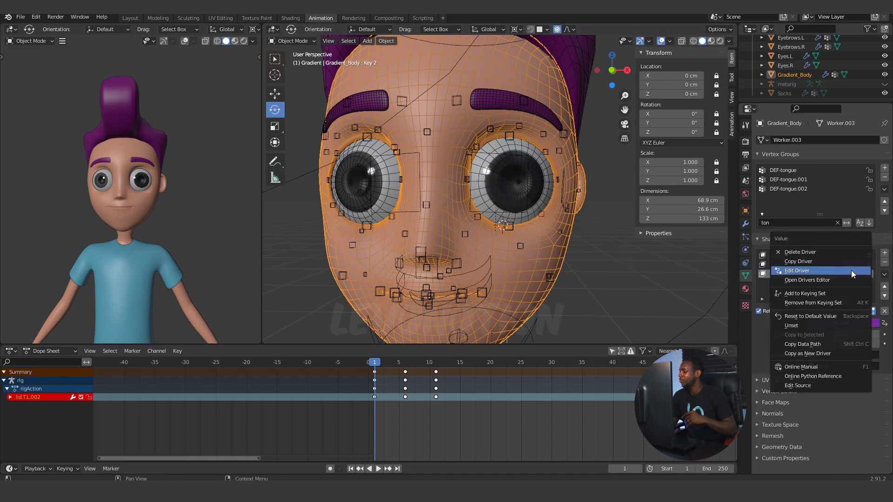
{"action": "left_click", "coordinate": [807, 270]}
{"action": "left_click_drag", "start_coordinate": [796, 217], "coordinate": [619, 202]}
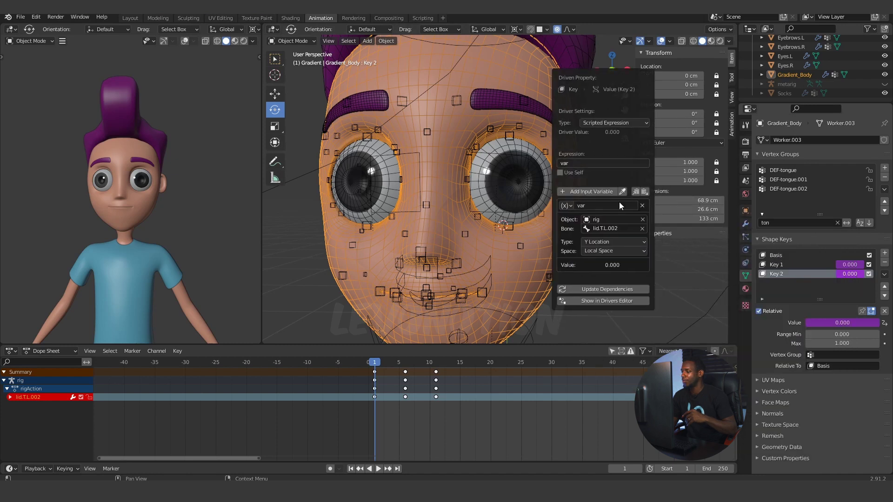